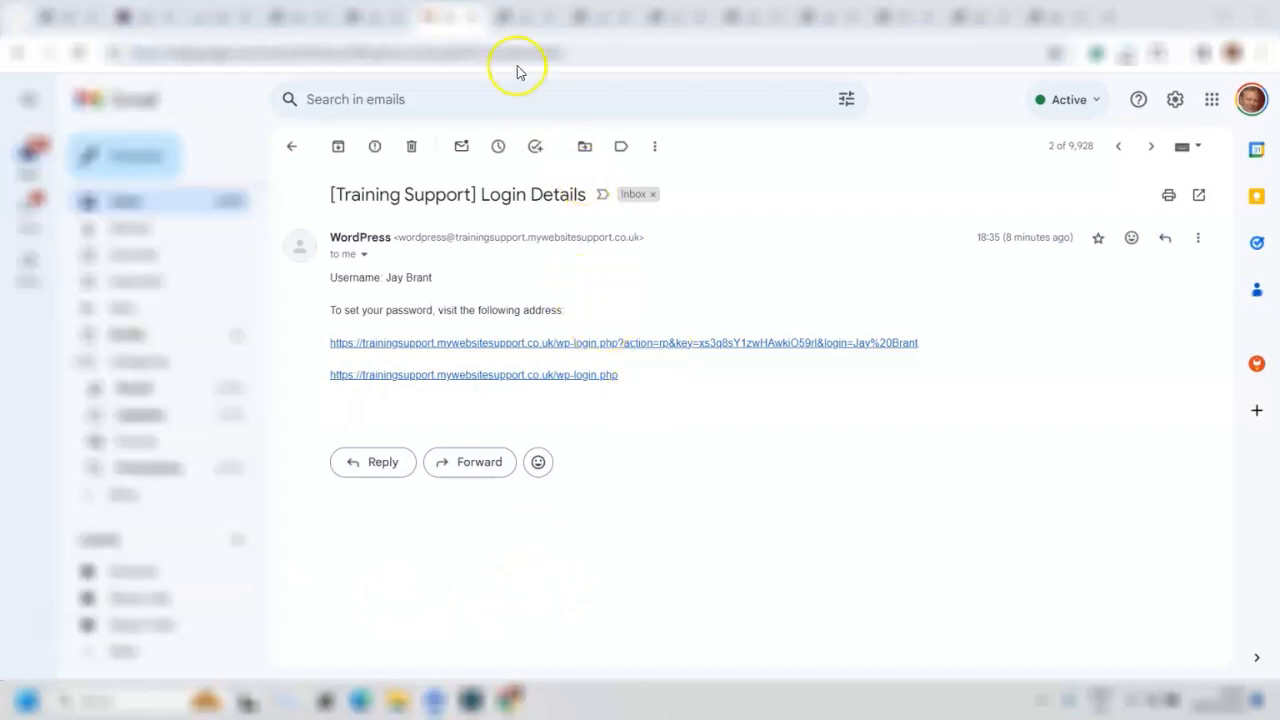
Switch to the WordPress login page and log in with the prefilled username and password.
{"action": "left_click", "coordinate": [517, 18]}
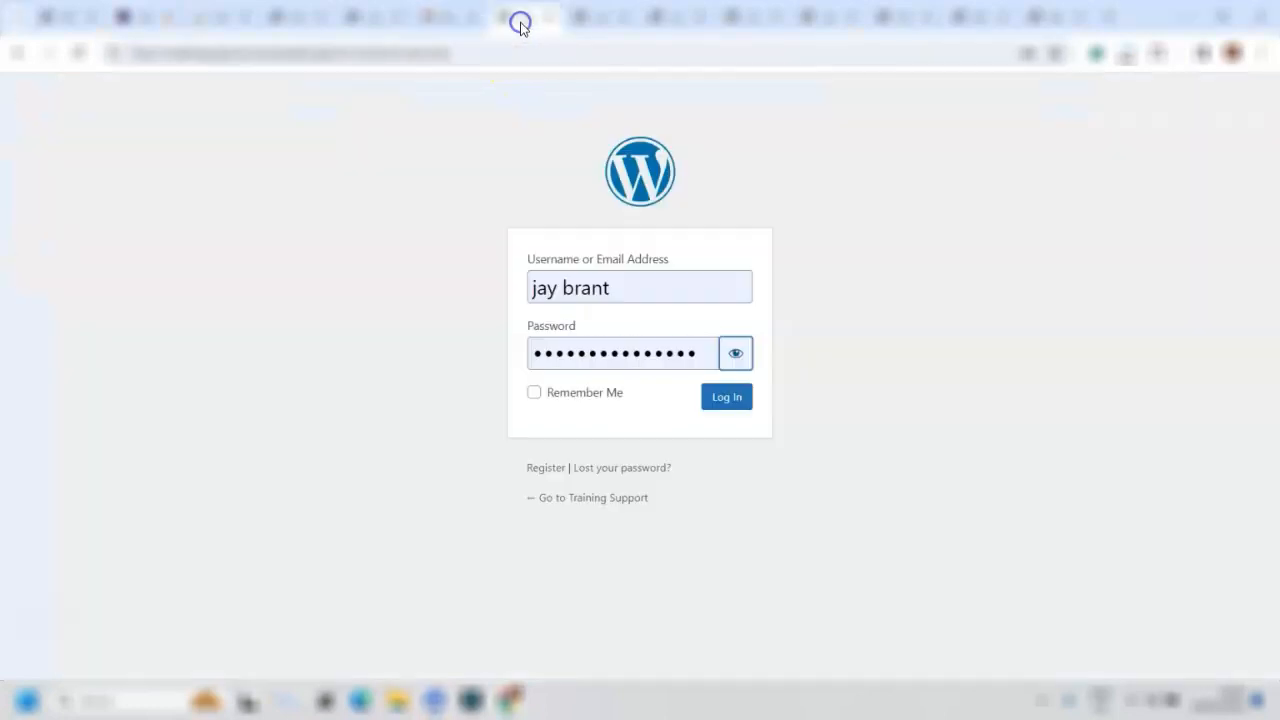
{"action": "left_click", "coordinate": [718, 397]}
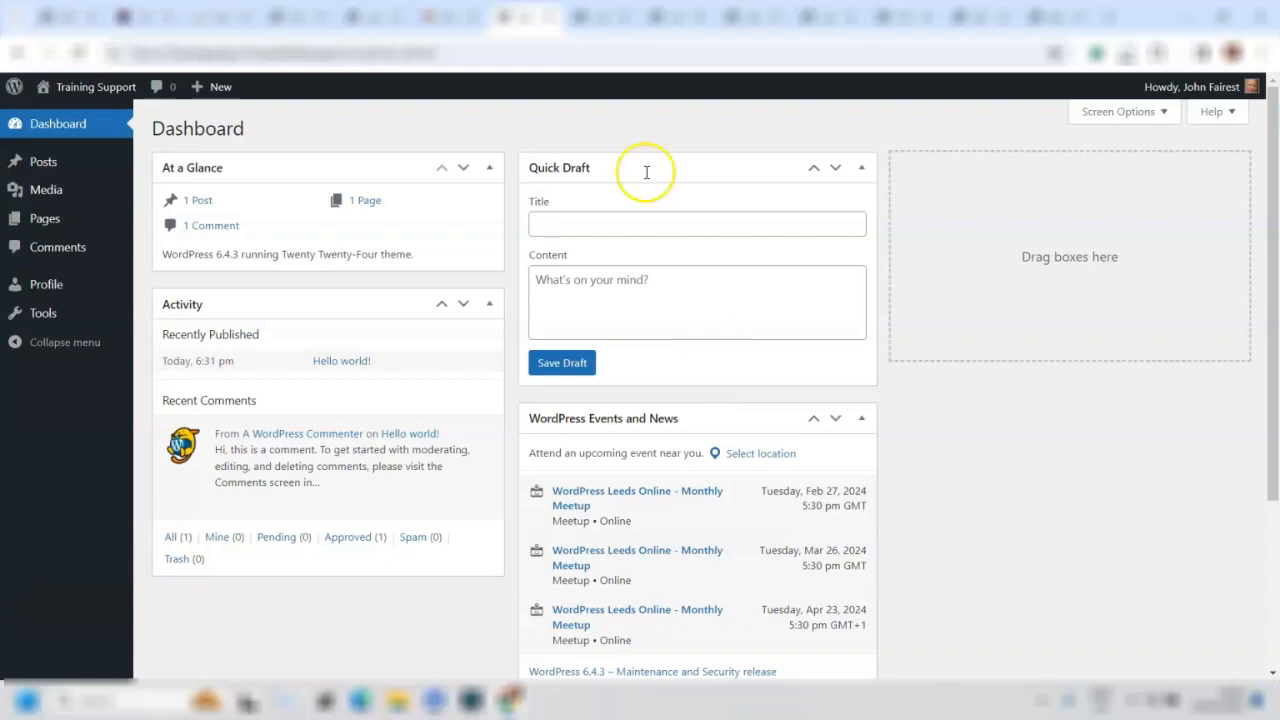
Create a new post, closing the editor's welcome guide, and title it "My first Post".
{"action": "mouse_move", "coordinate": [217, 104]}
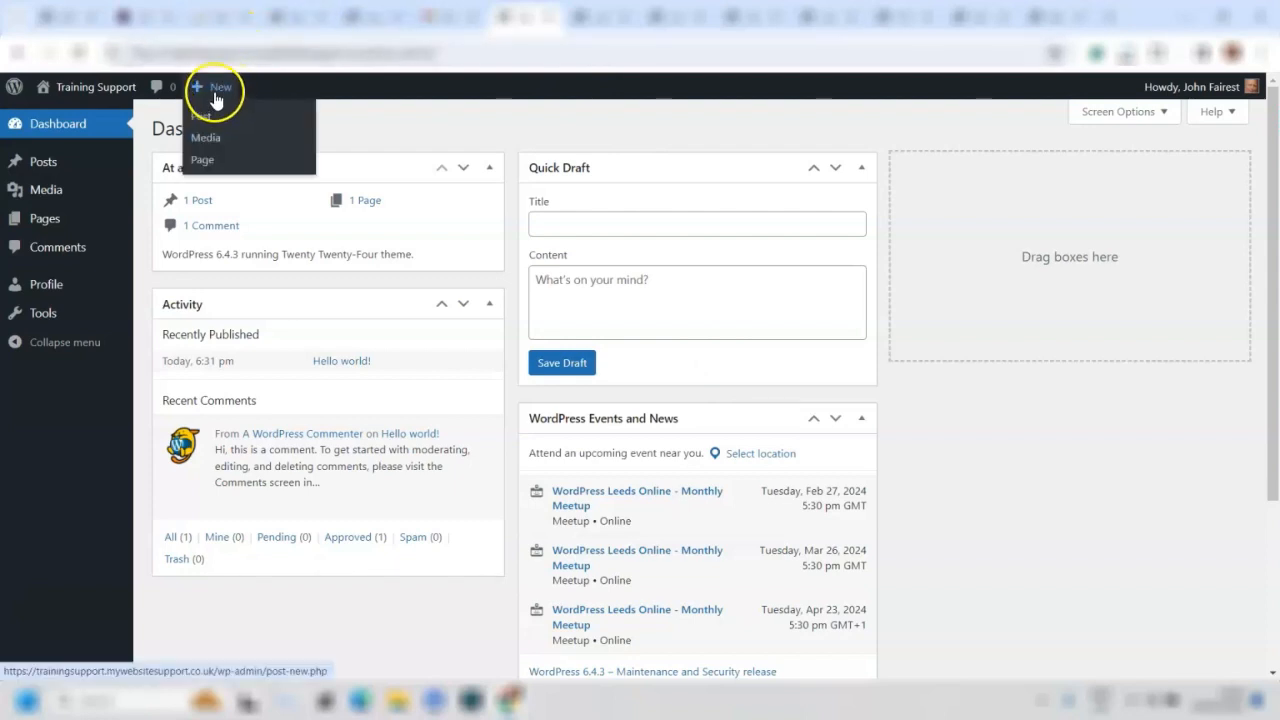
{"action": "left_click", "coordinate": [210, 120]}
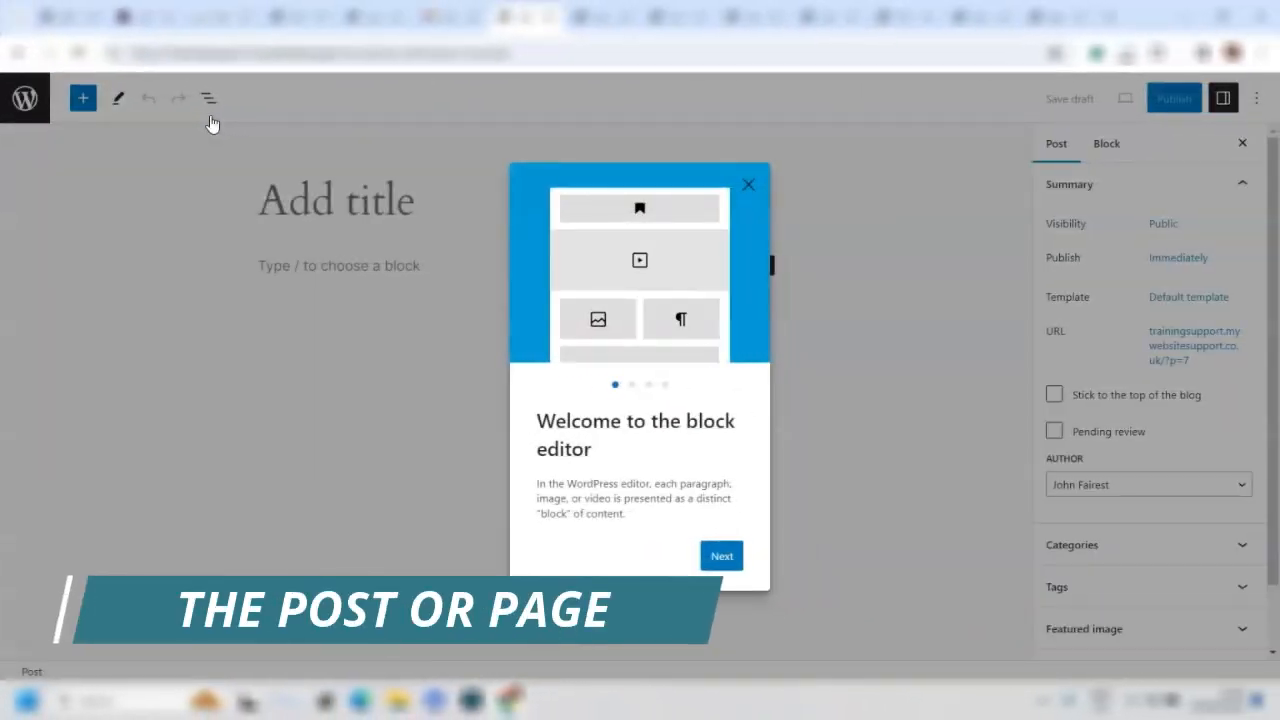
{"action": "left_click", "coordinate": [750, 188]}
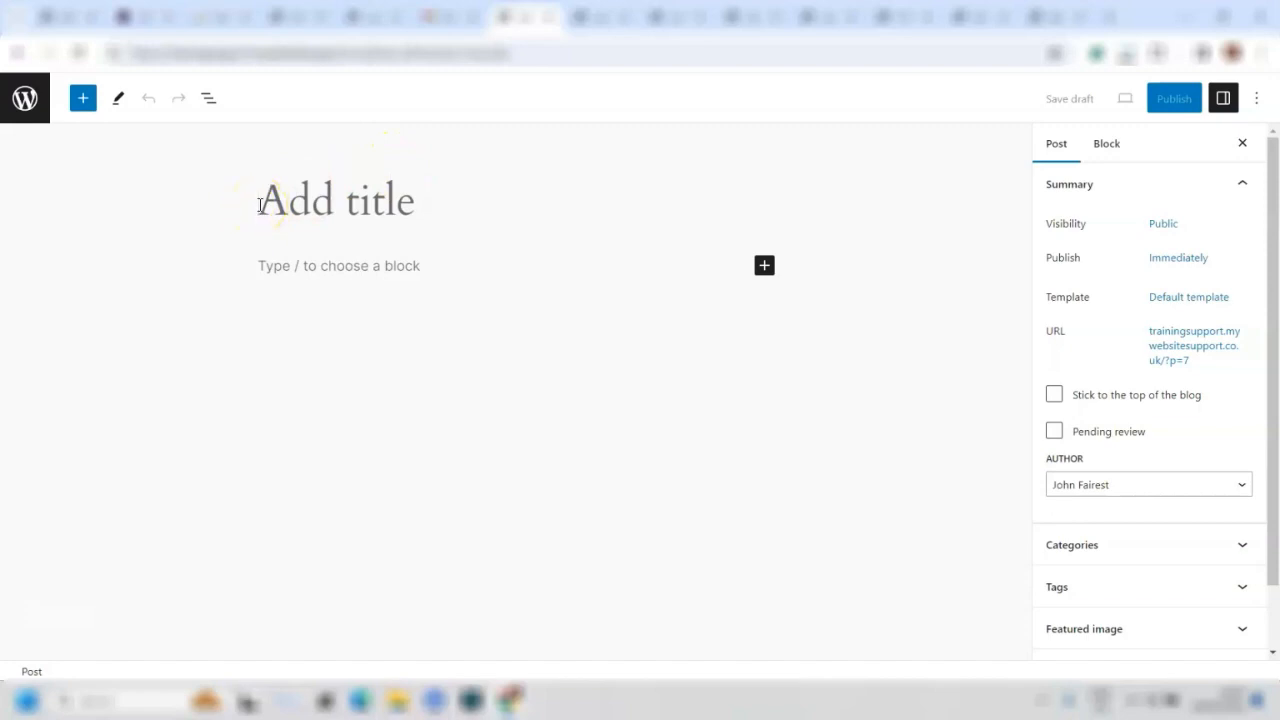
{"action": "type", "text": "My f"}
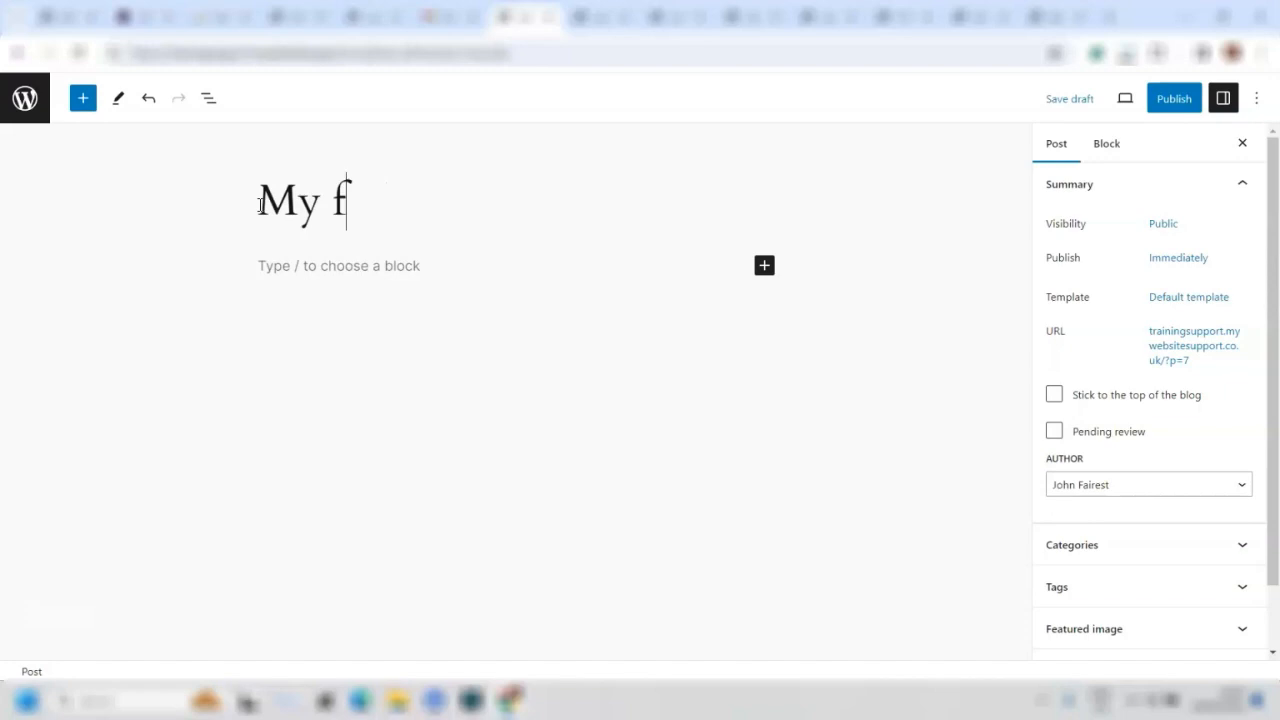
{"action": "type", "text": "irst P"}
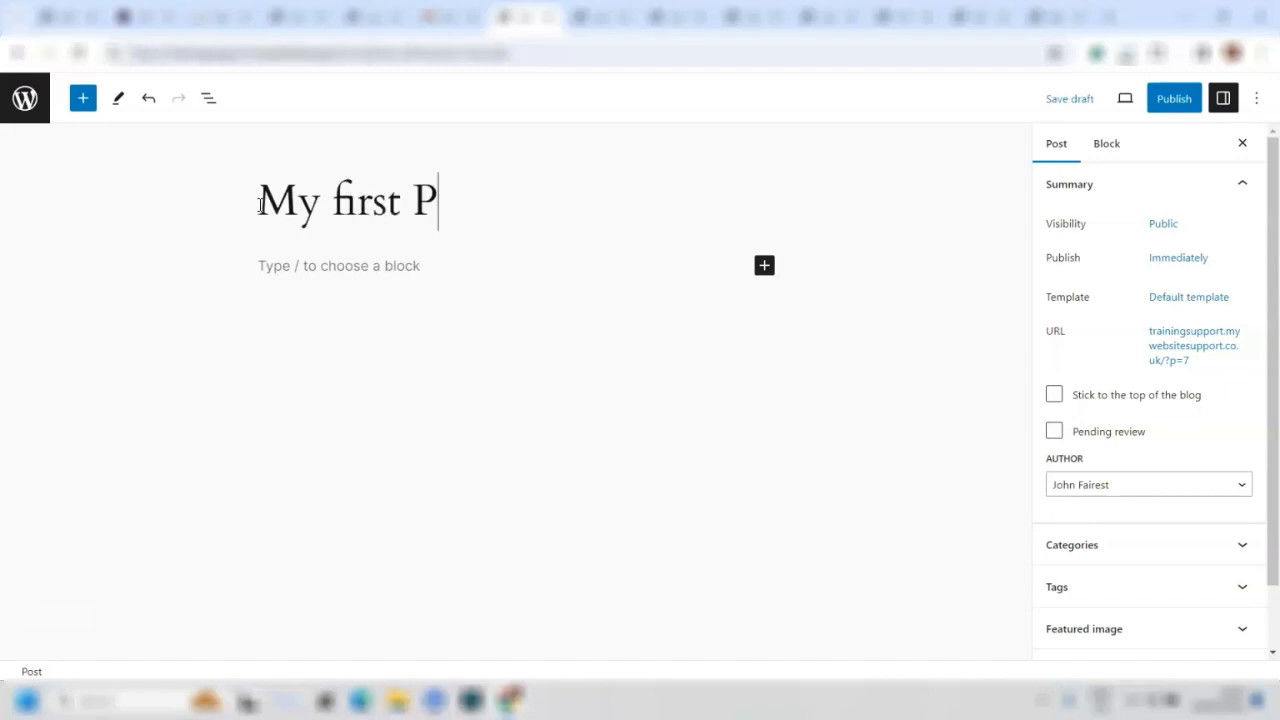
{"action": "type", "text": "ost"}
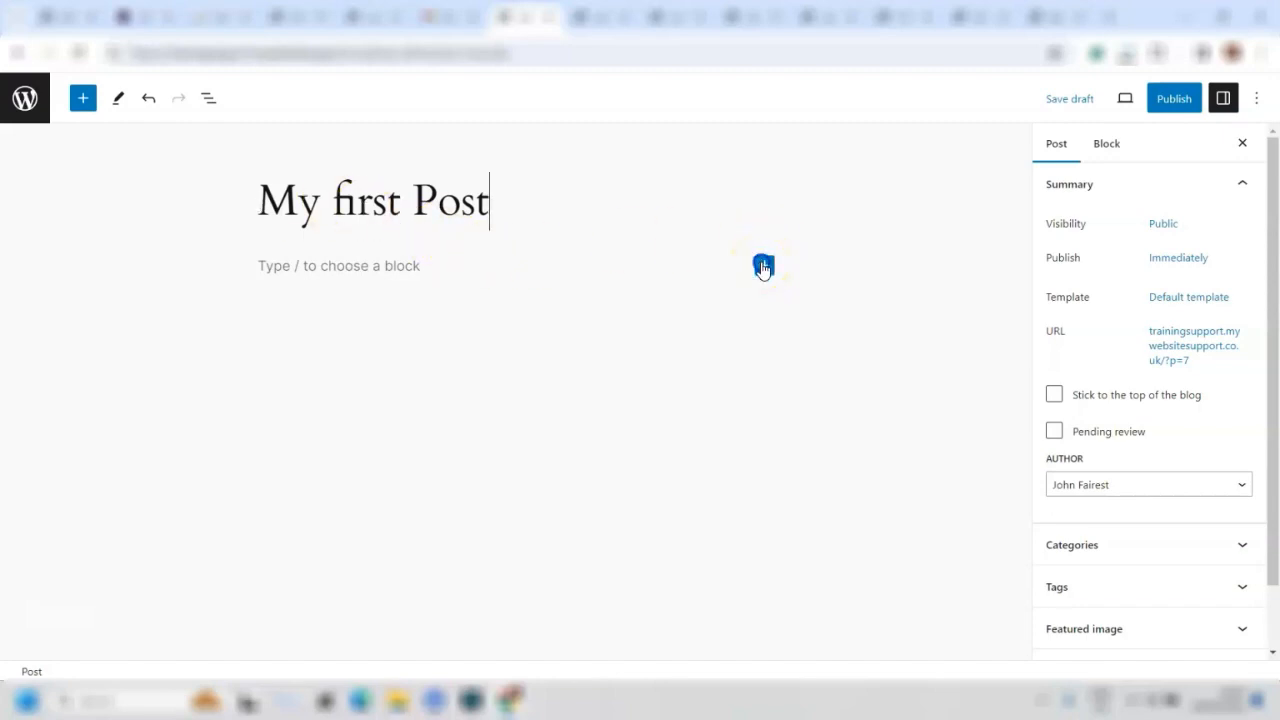
Add a paragraph block below the title reading "Welcome to my first Post".
{"action": "left_click", "coordinate": [763, 265]}
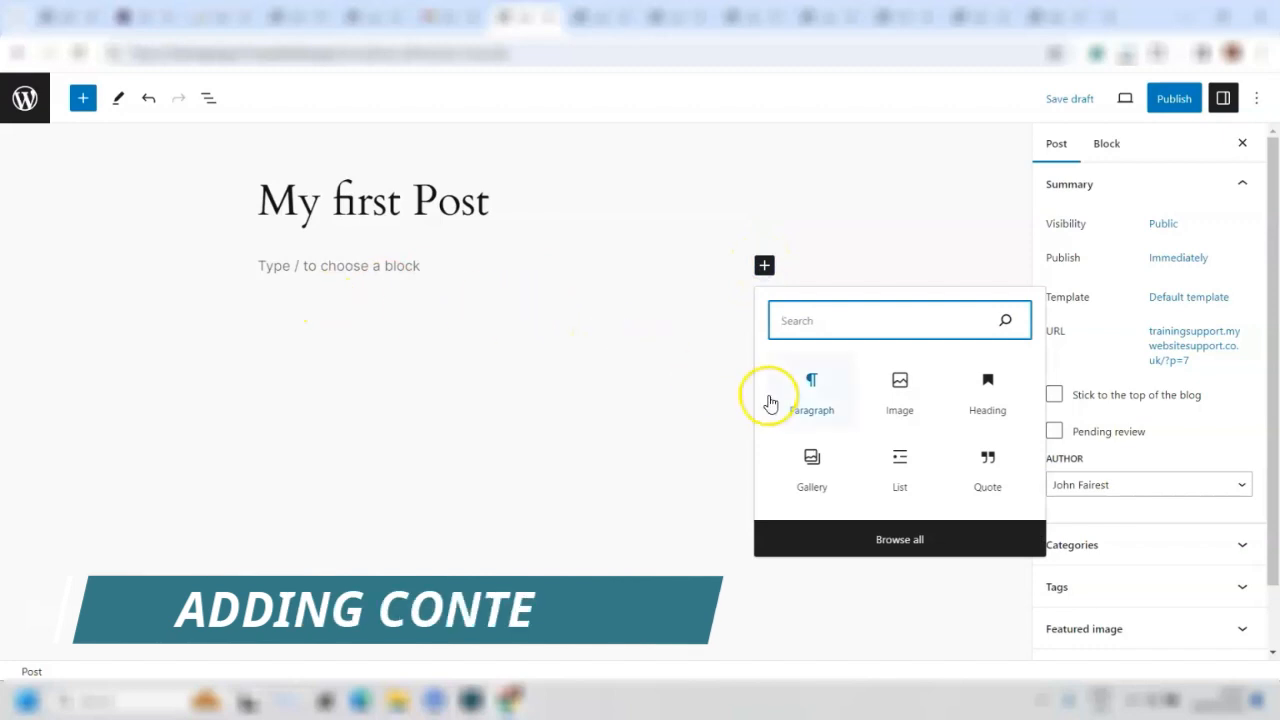
{"action": "left_click", "coordinate": [799, 395]}
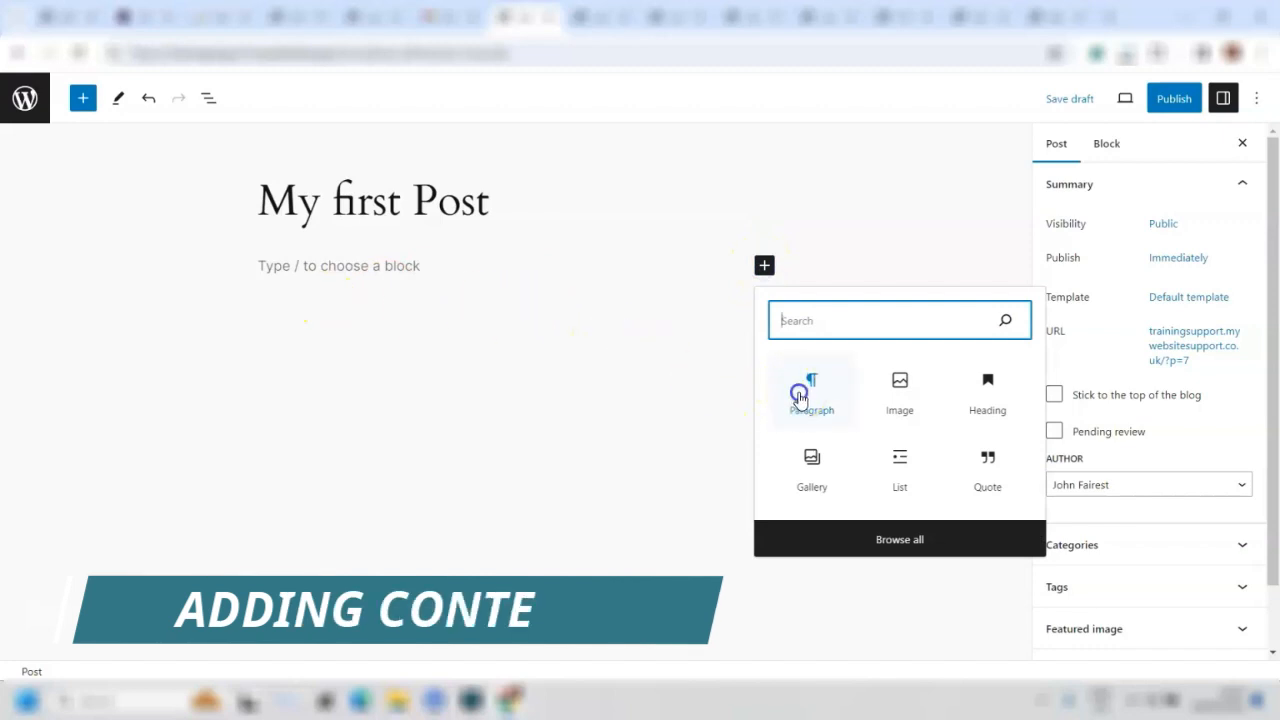
{"action": "left_click", "coordinate": [298, 266]}
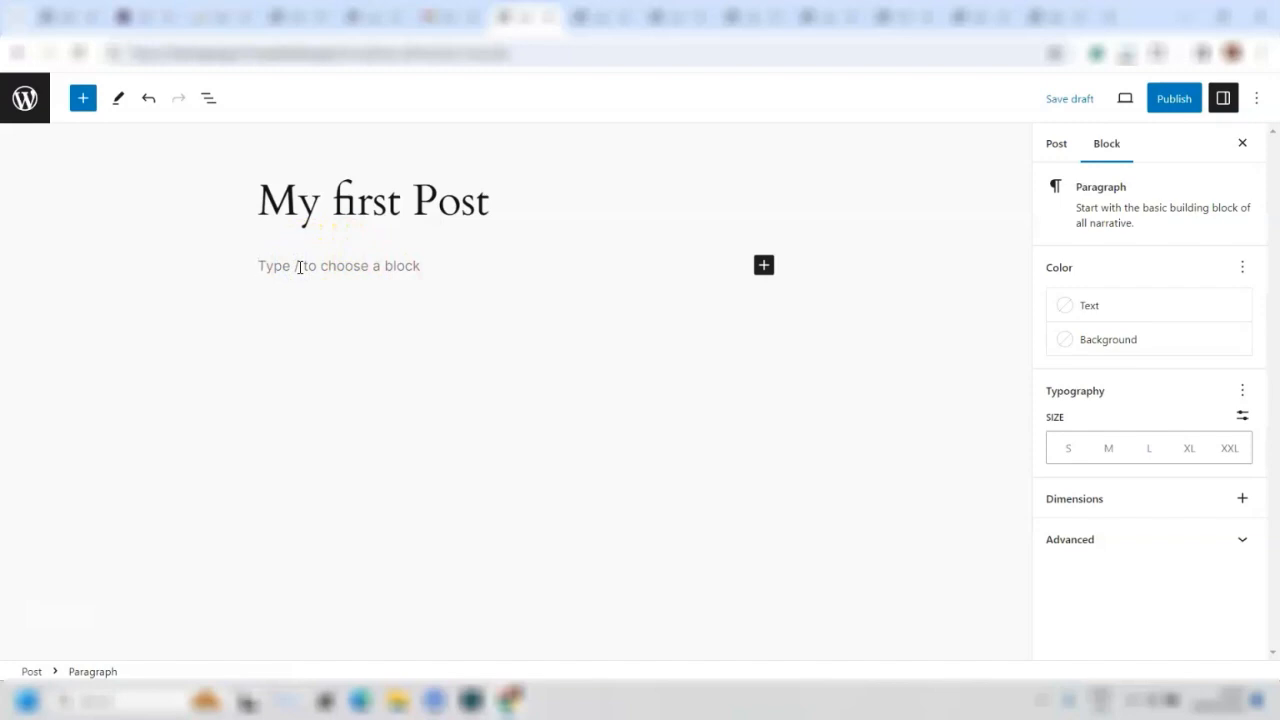
{"action": "type", "text": "Welcome"}
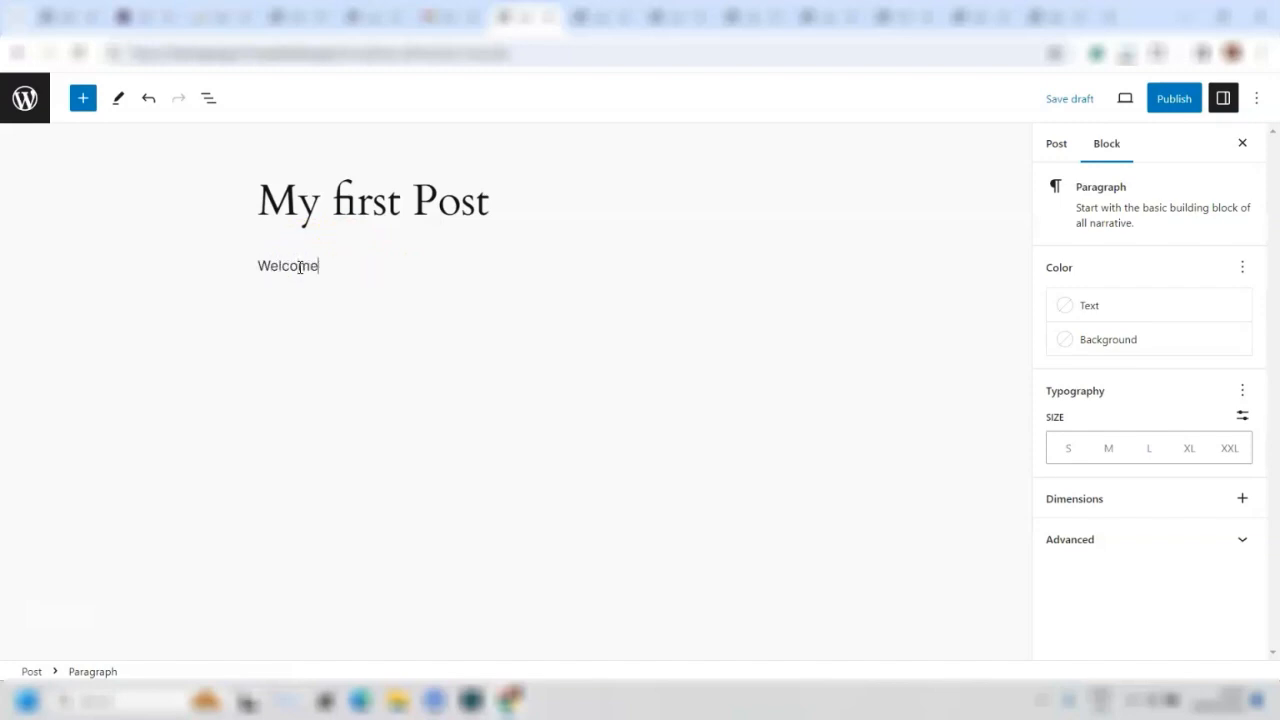
{"action": "type", "text": " to my fist"}
{"action": "key", "text": "BackSpace"}
{"action": "key", "text": "BackSpace"}
{"action": "key", "text": "BackSpace"}
{"action": "type", "text": "rst Post"}
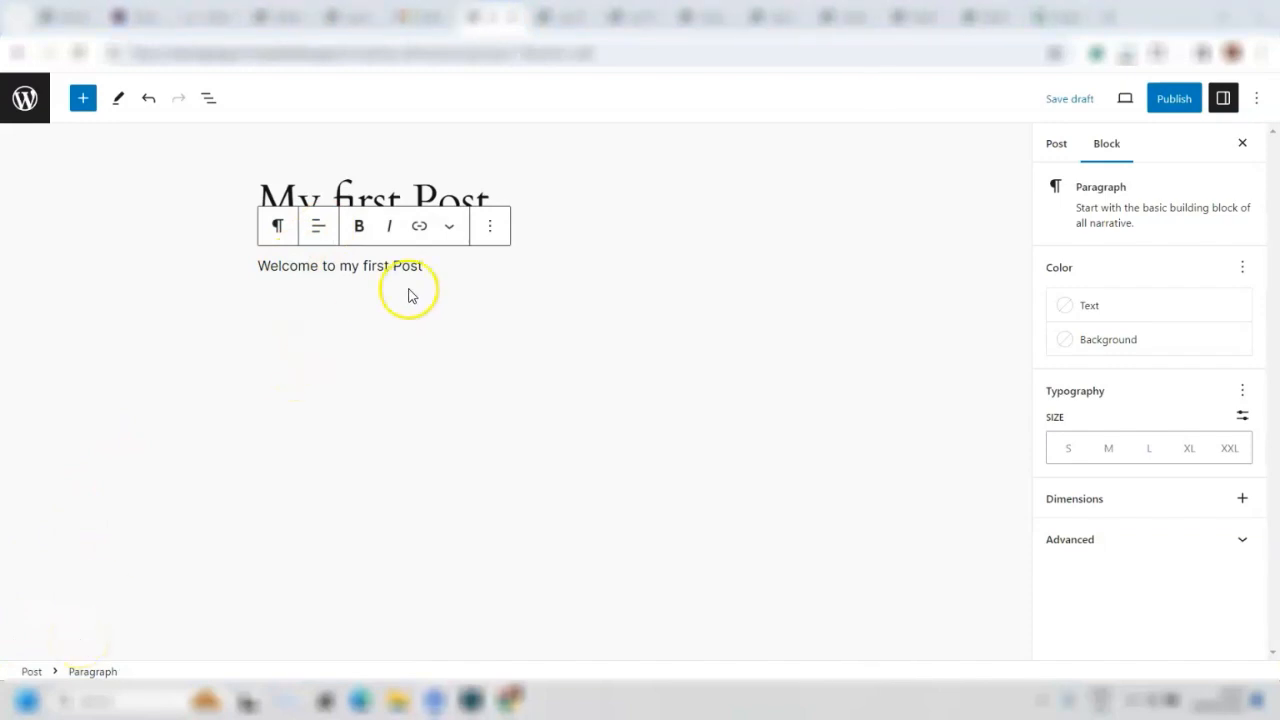
Paste the copied blog article as new paragraphs below the "Welcome to my first Post" line.
{"action": "left_click", "coordinate": [441, 263]}
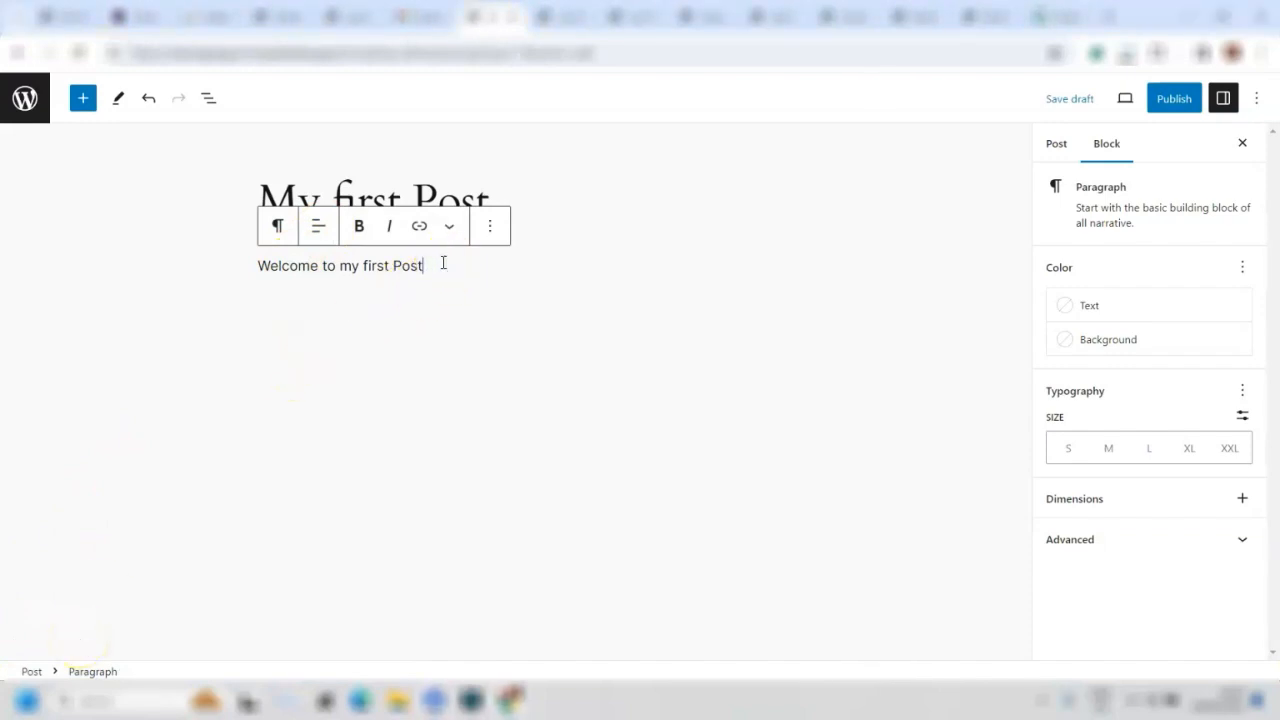
{"action": "key", "text": "Return"}
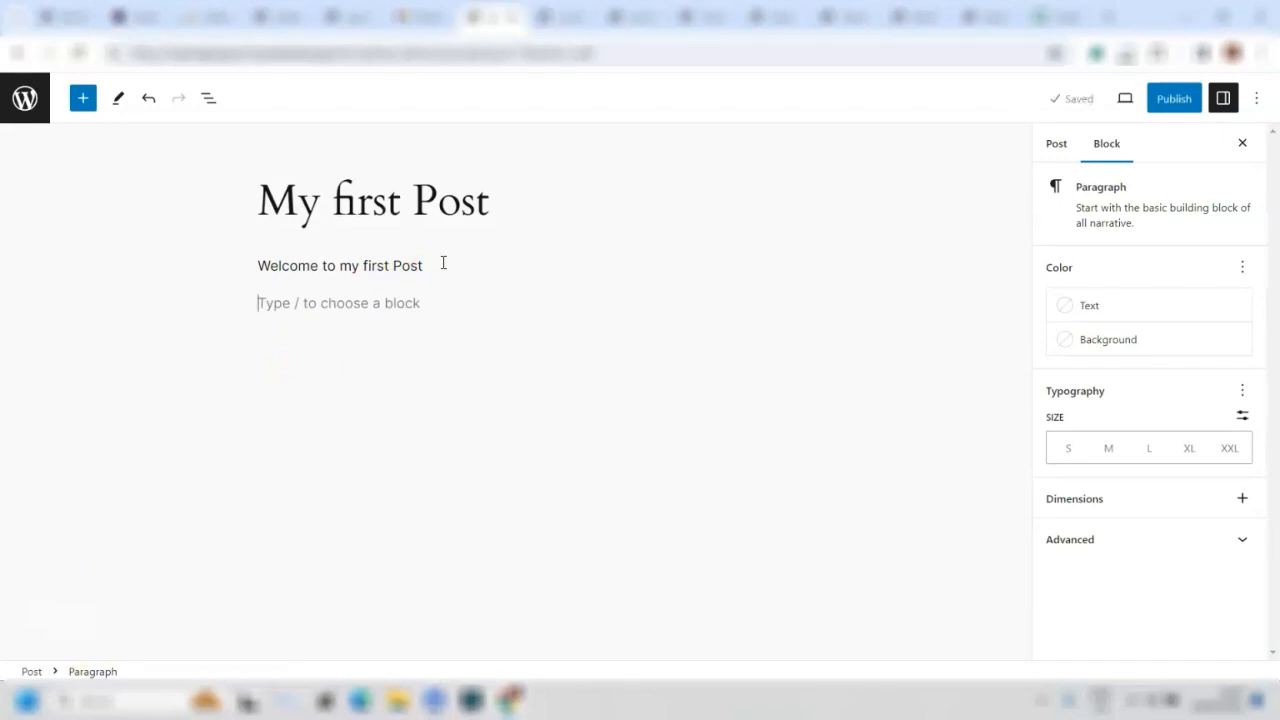
{"action": "key", "text": "ctrl+v"}
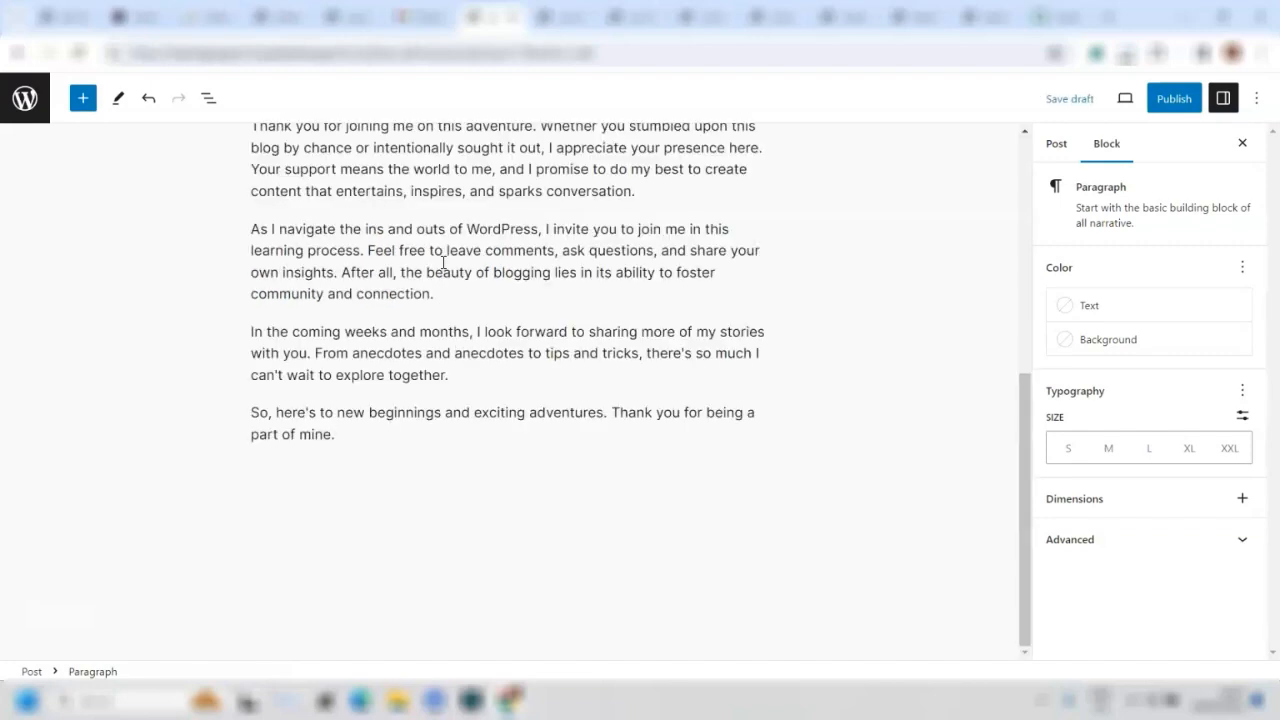
{"action": "scroll", "coordinate": [578, 180], "scroll_direction": "up", "scroll_amount": 5}
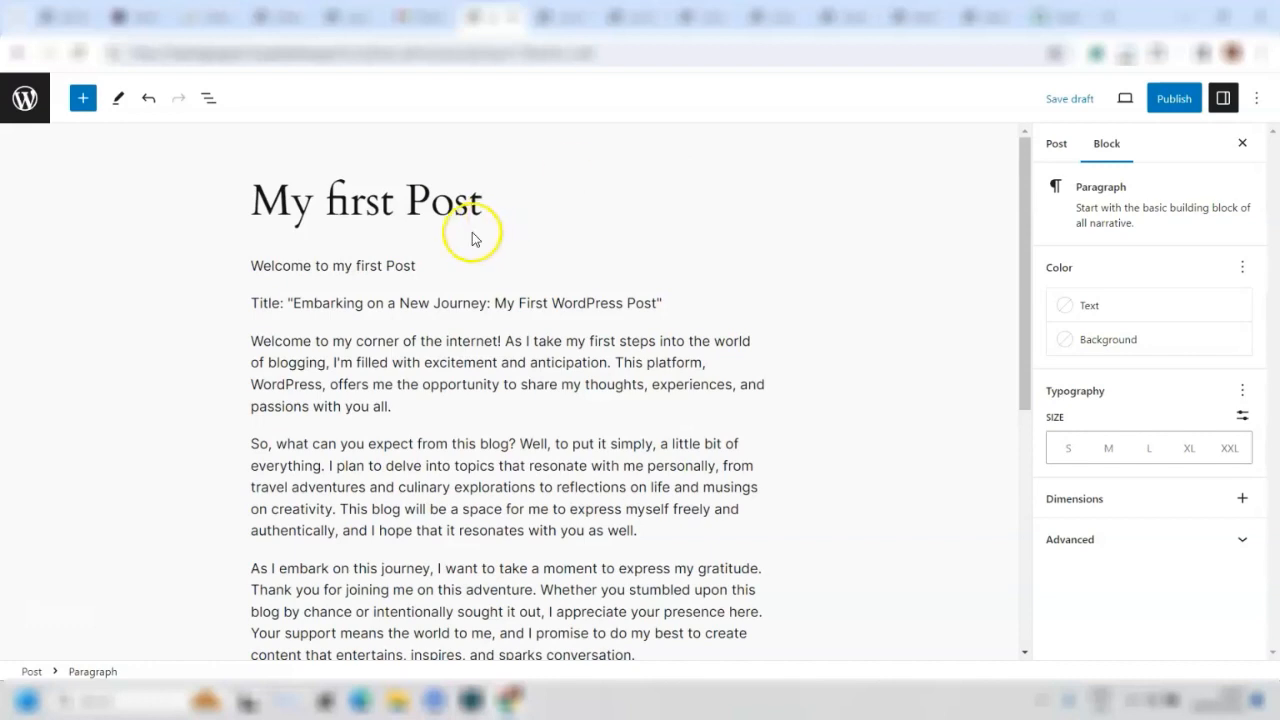
Delete the "Welcome to my first Post" paragraph above the pasted article.
{"action": "left_click", "coordinate": [415, 266]}
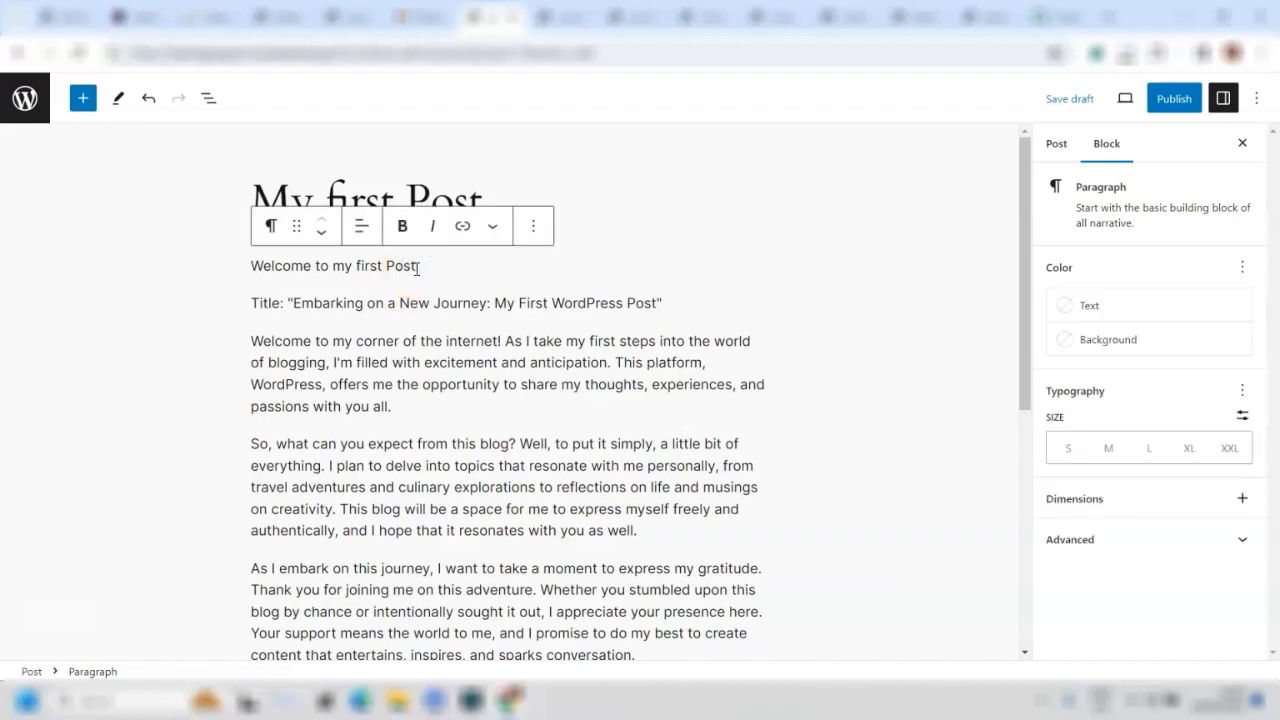
{"action": "key", "text": "BackSpace"}
{"action": "key", "text": "BackSpace"}
{"action": "key", "text": "BackSpace"}
{"action": "key", "text": "BackSpace"}
{"action": "key", "text": "BackSpace"}
{"action": "key", "text": "BackSpace"}
{"action": "key", "text": "BackSpace"}
{"action": "key", "text": "BackSpace"}
{"action": "key", "text": "BackSpace"}
{"action": "key", "text": "BackSpace"}
{"action": "key", "text": "BackSpace"}
{"action": "key", "text": "BackSpace"}
{"action": "key", "text": "BackSpace"}
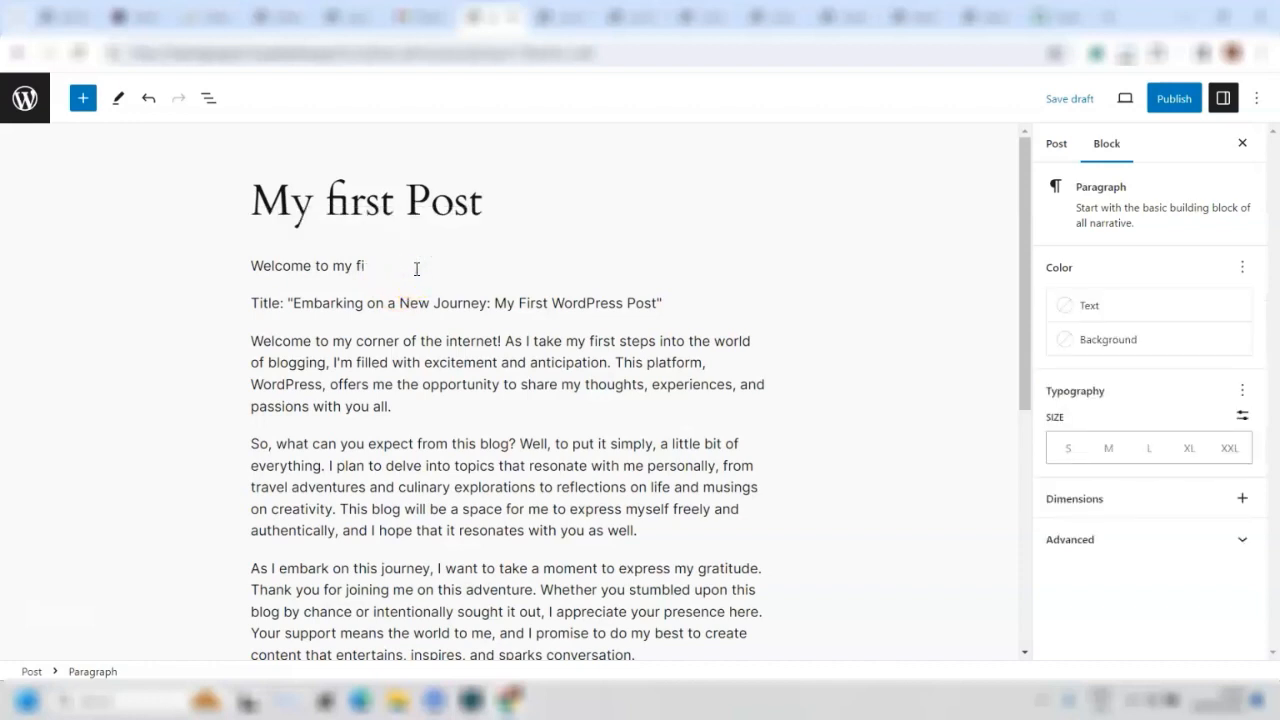
{"action": "key", "text": "BackSpace"}
{"action": "key", "text": "BackSpace"}
{"action": "key", "text": "BackSpace"}
{"action": "key", "text": "BackSpace"}
{"action": "key", "text": "BackSpace"}
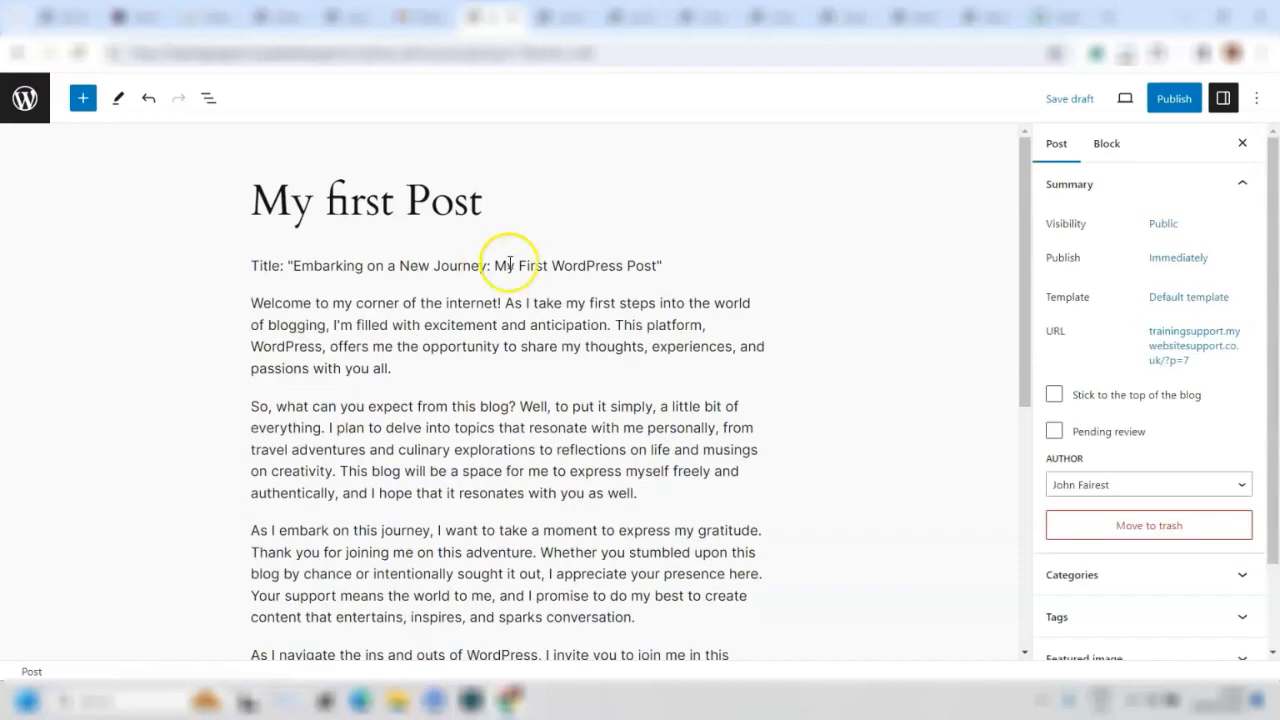
Replace the post title with the headline copied from the article's first line: Embarking on a New Journey: My First WordPress Post".
{"action": "left_click_drag", "start_coordinate": [664, 262], "coordinate": [292, 255]}
{"action": "key", "text": "ctrl+c"}
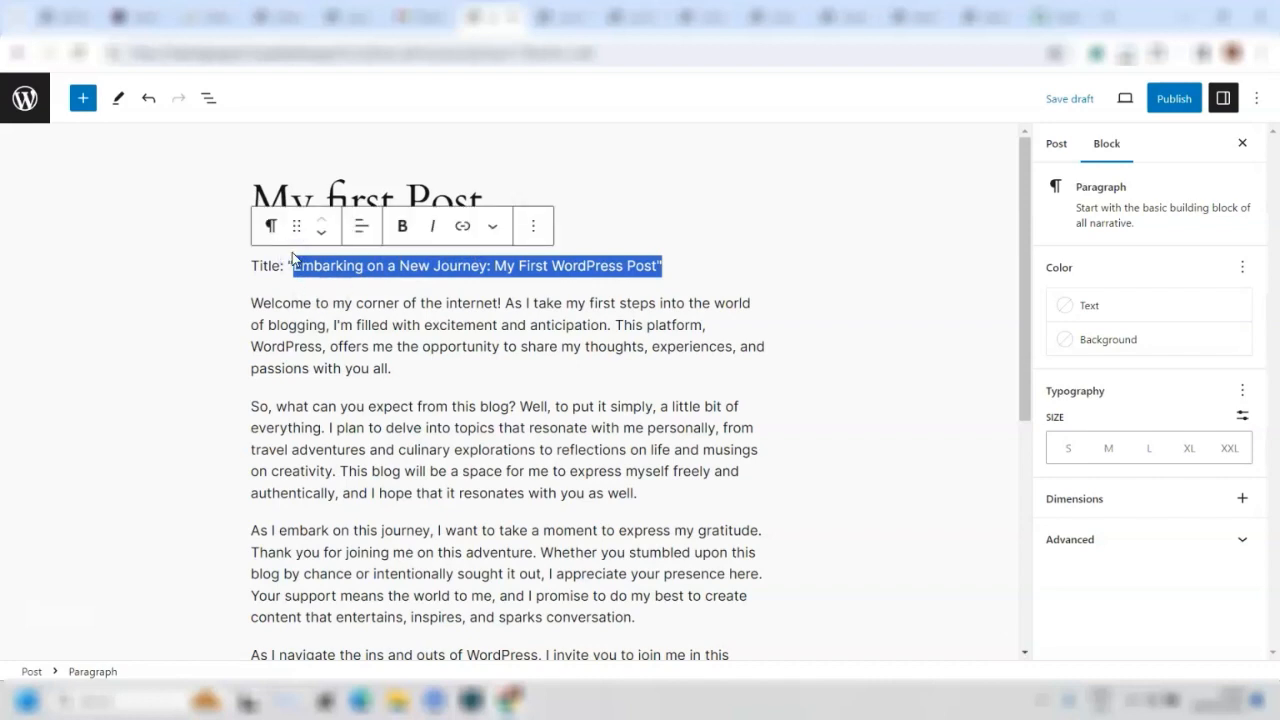
{"action": "left_click", "coordinate": [508, 196]}
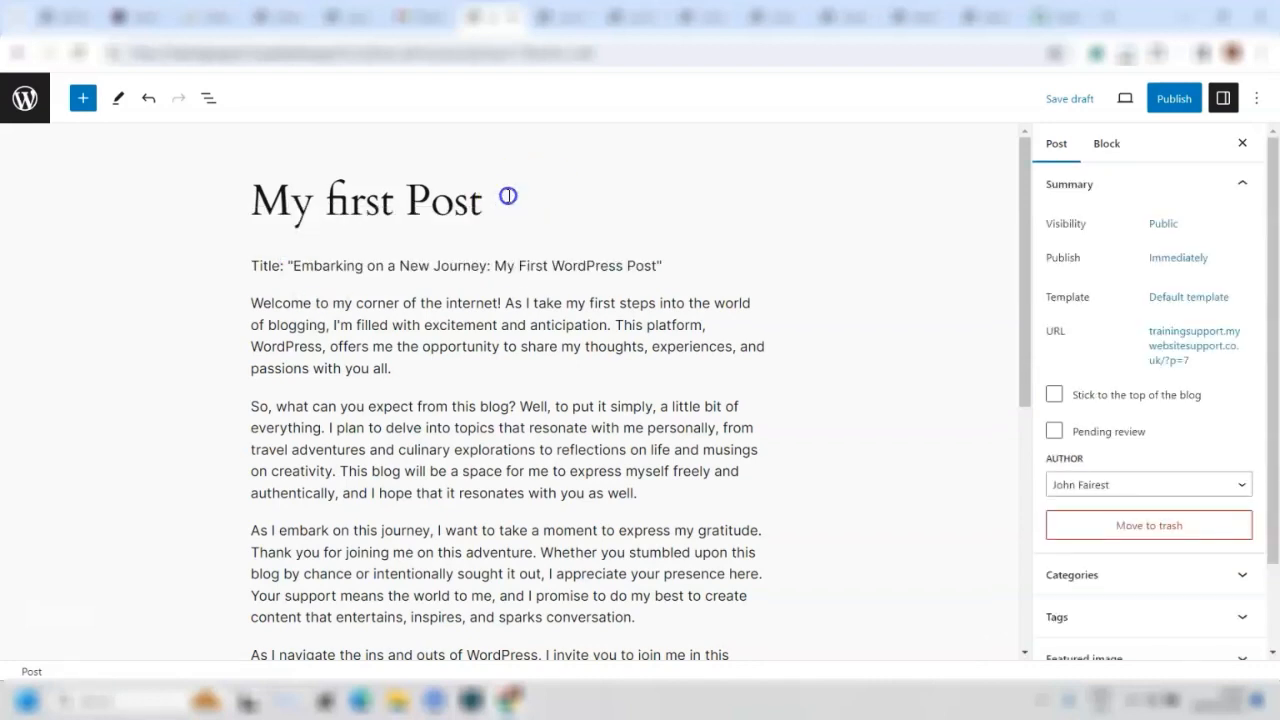
{"action": "key", "text": "ctrl+v"}
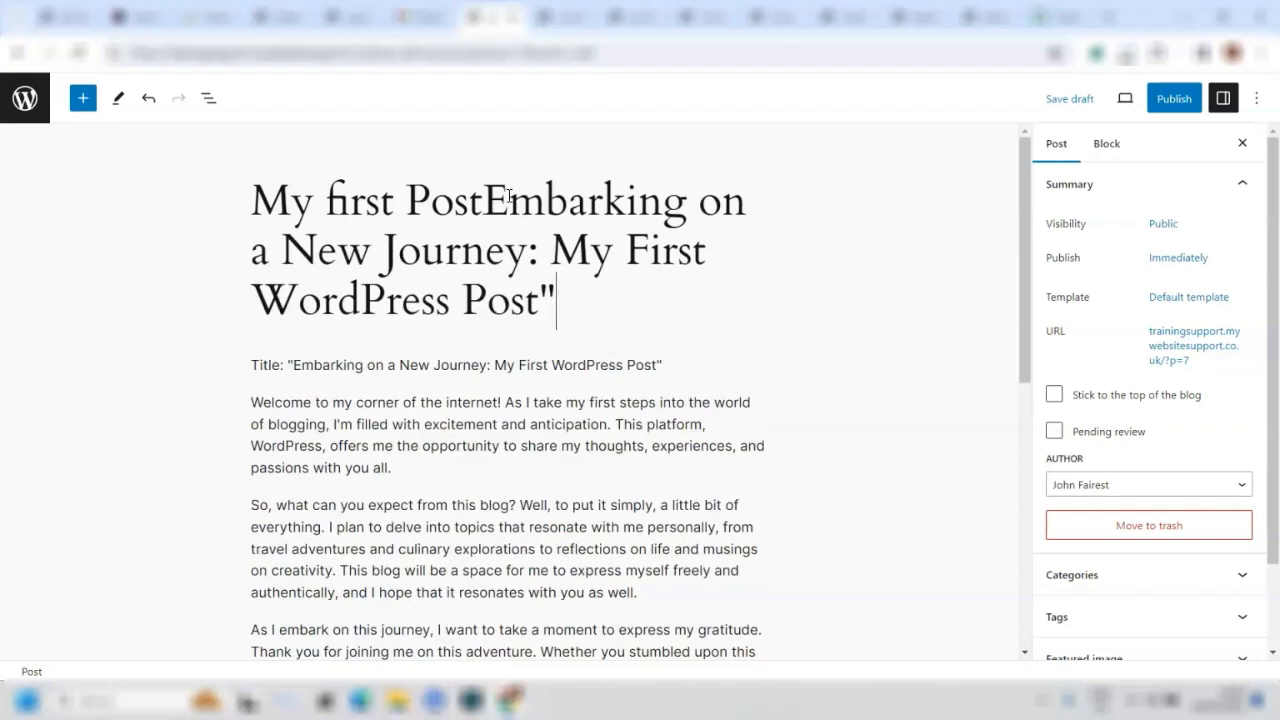
{"action": "left_click_drag", "start_coordinate": [486, 184], "coordinate": [255, 199]}
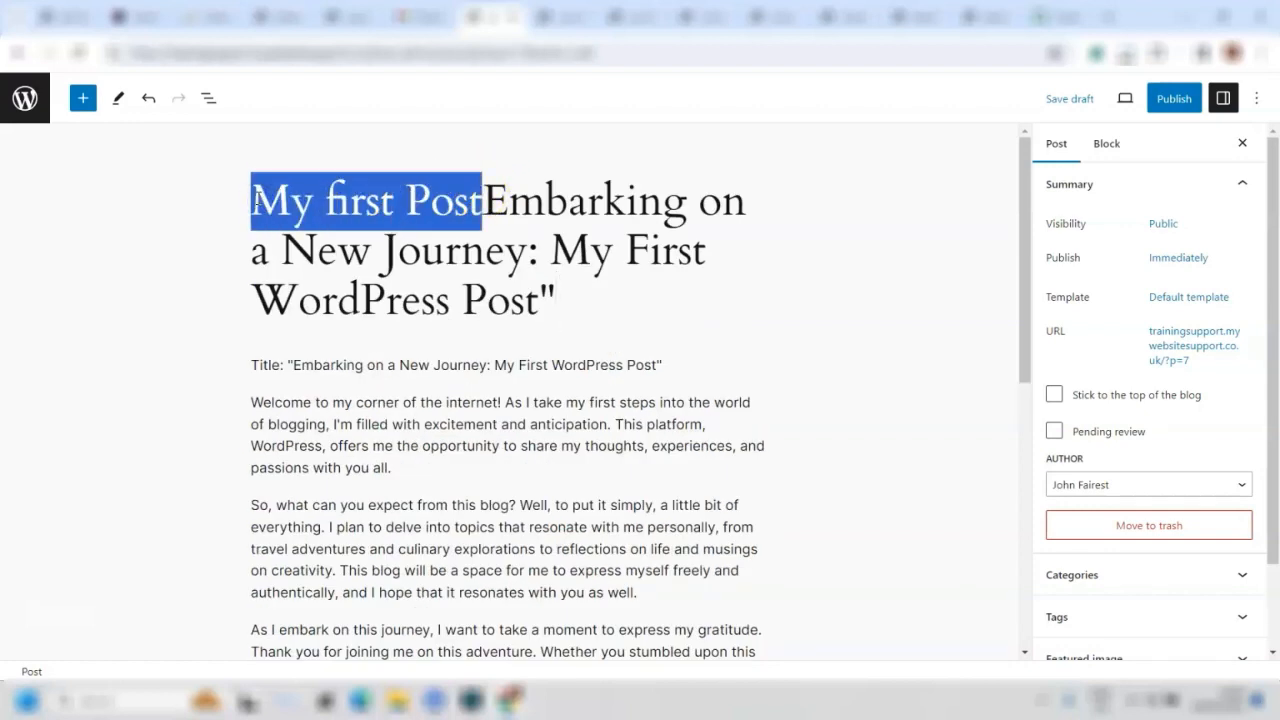
{"action": "key", "text": "BackSpace"}
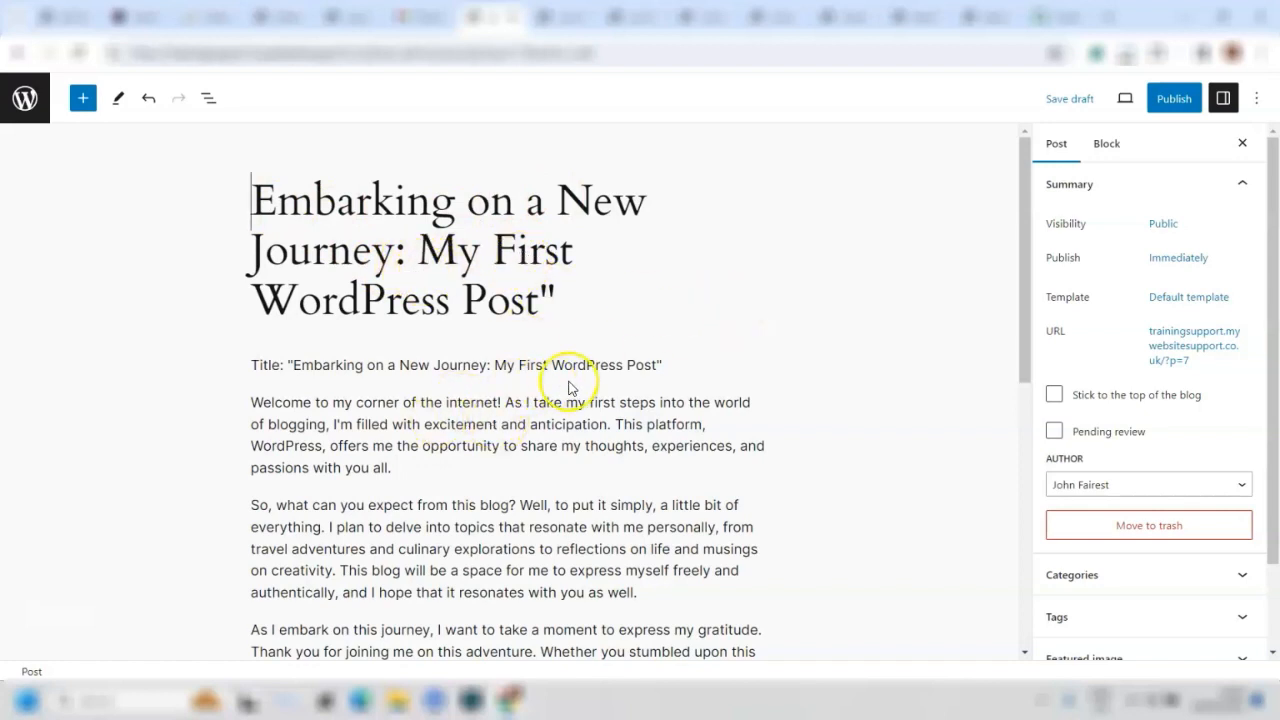
Clear the text of the "Title:" line at the start of the post body.
{"action": "left_click_drag", "start_coordinate": [664, 366], "coordinate": [255, 370]}
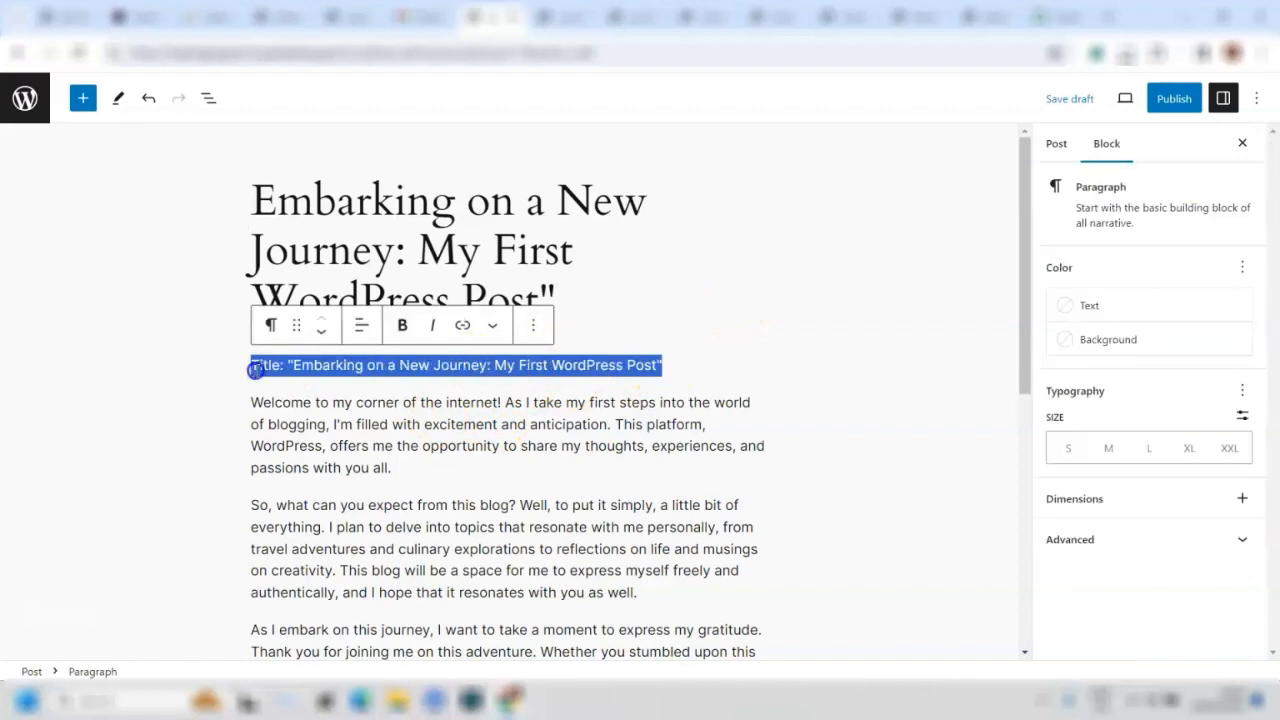
{"action": "key", "text": "BackSpace"}
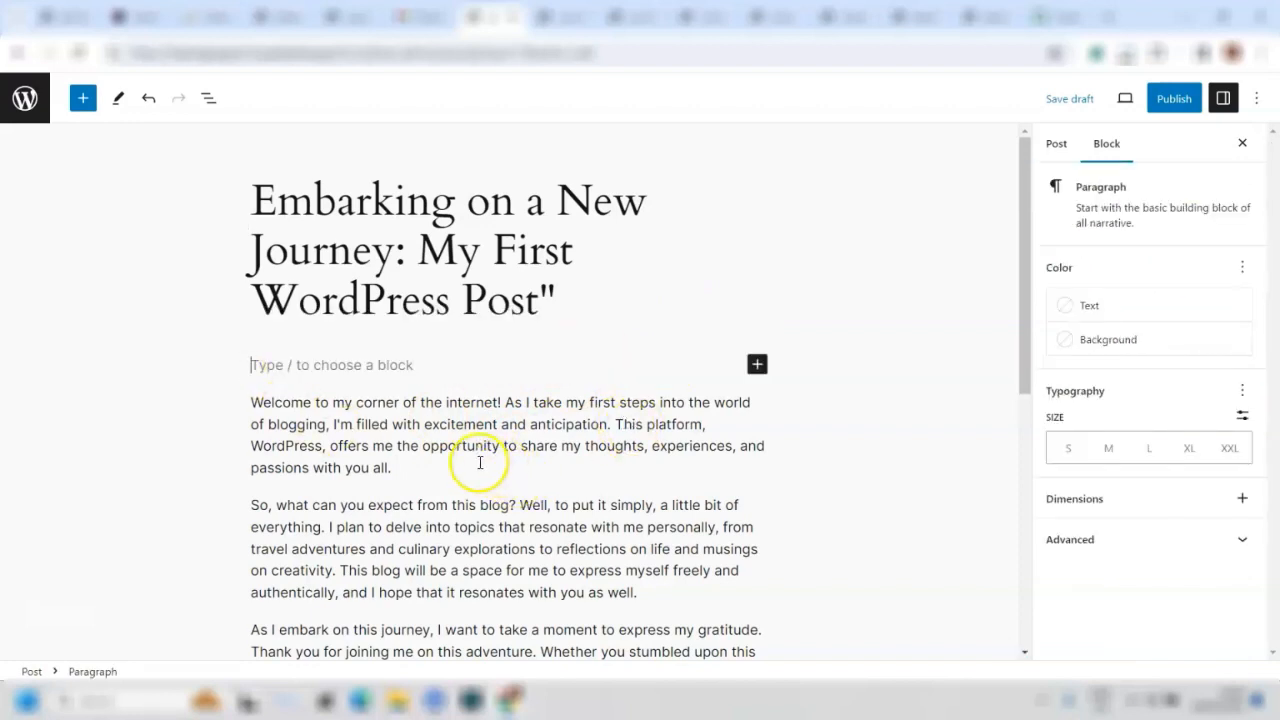
{"action": "scroll", "coordinate": [503, 462], "scroll_direction": "down", "scroll_amount": 1}
{"action": "scroll", "coordinate": [503, 462], "scroll_direction": "down", "scroll_amount": 2}
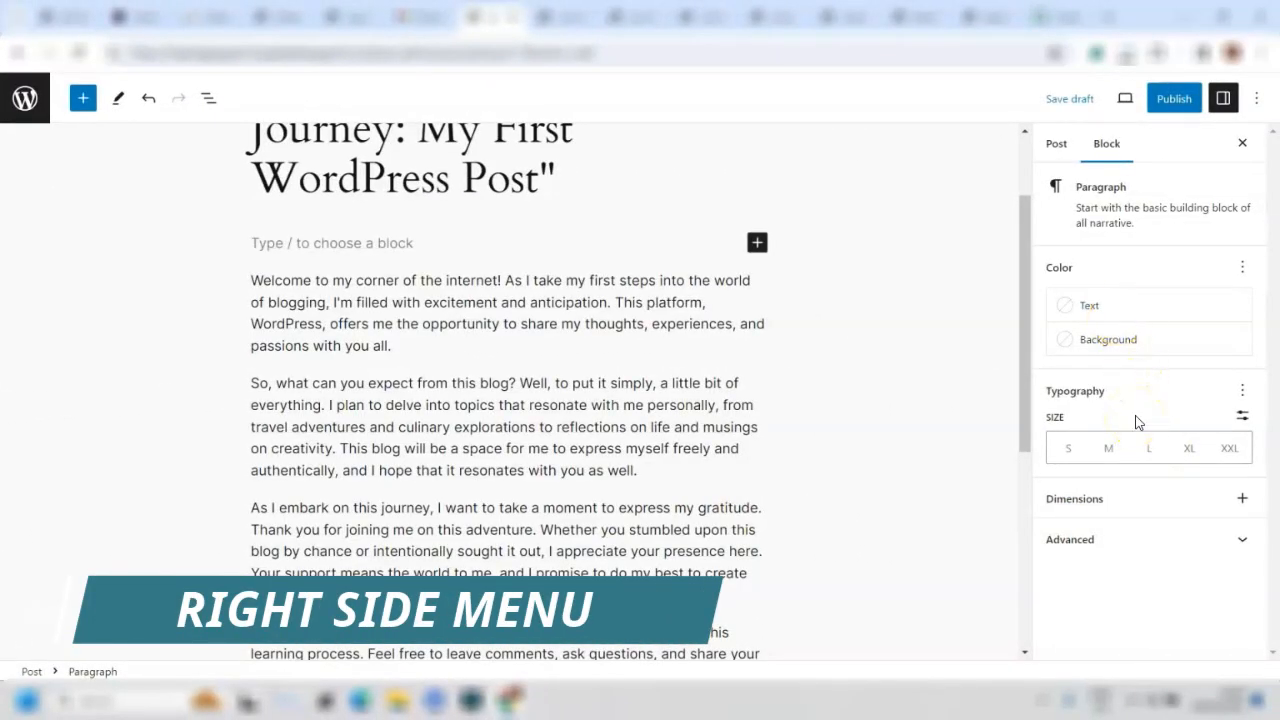
Open the post-level settings and add a new category named "Wordpress" to the post.
{"action": "left_click", "coordinate": [1057, 150]}
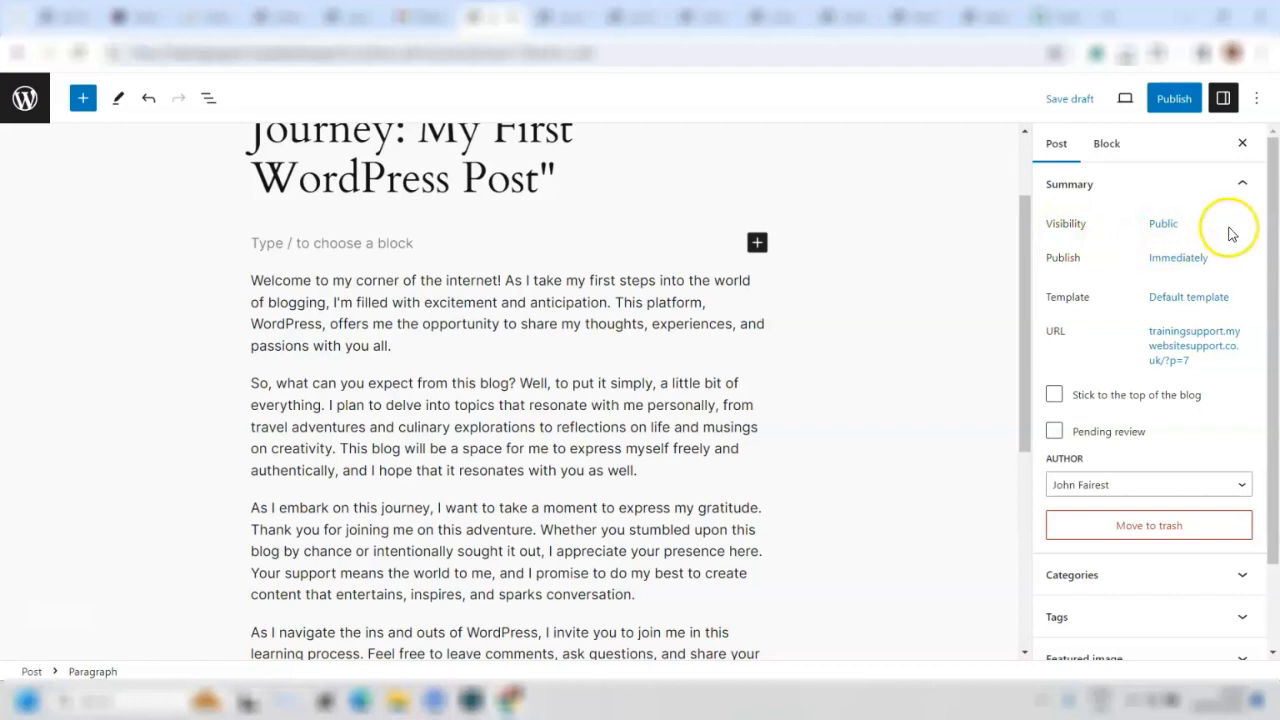
{"action": "left_click_drag", "start_coordinate": [1271, 237], "coordinate": [1231, 266]}
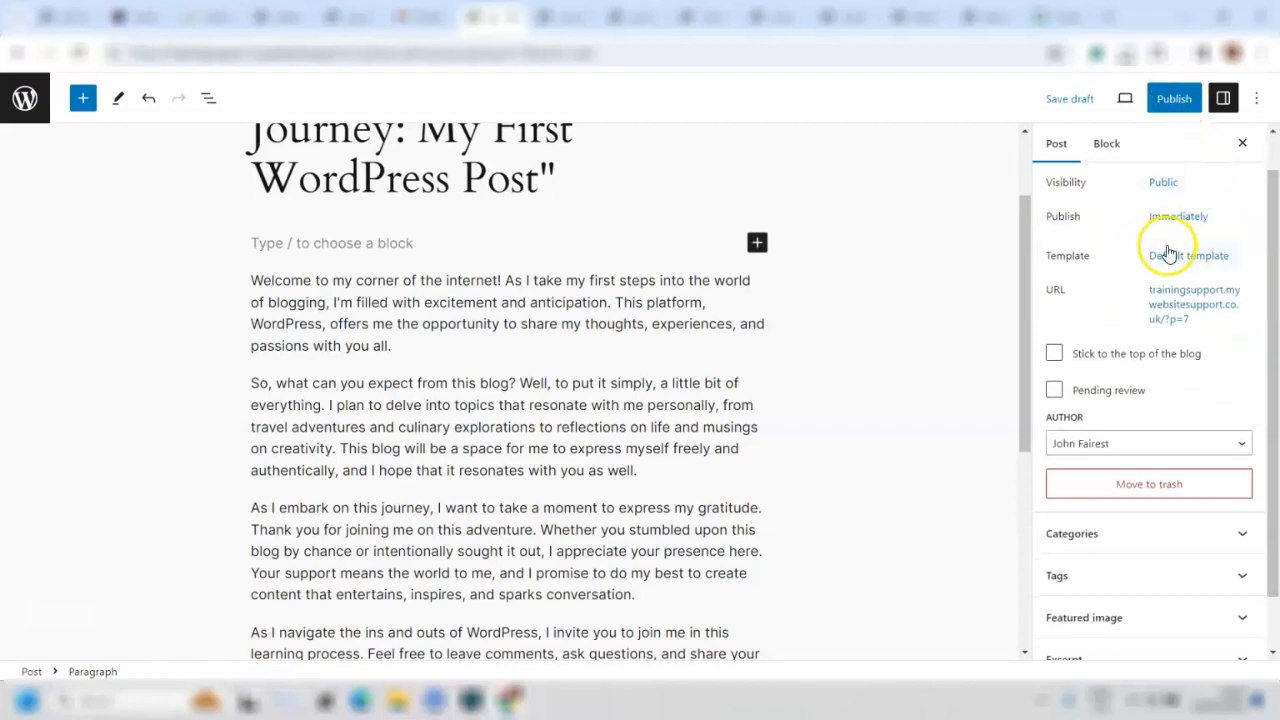
{"action": "scroll", "coordinate": [1180, 353], "scroll_direction": "down", "scroll_amount": 1}
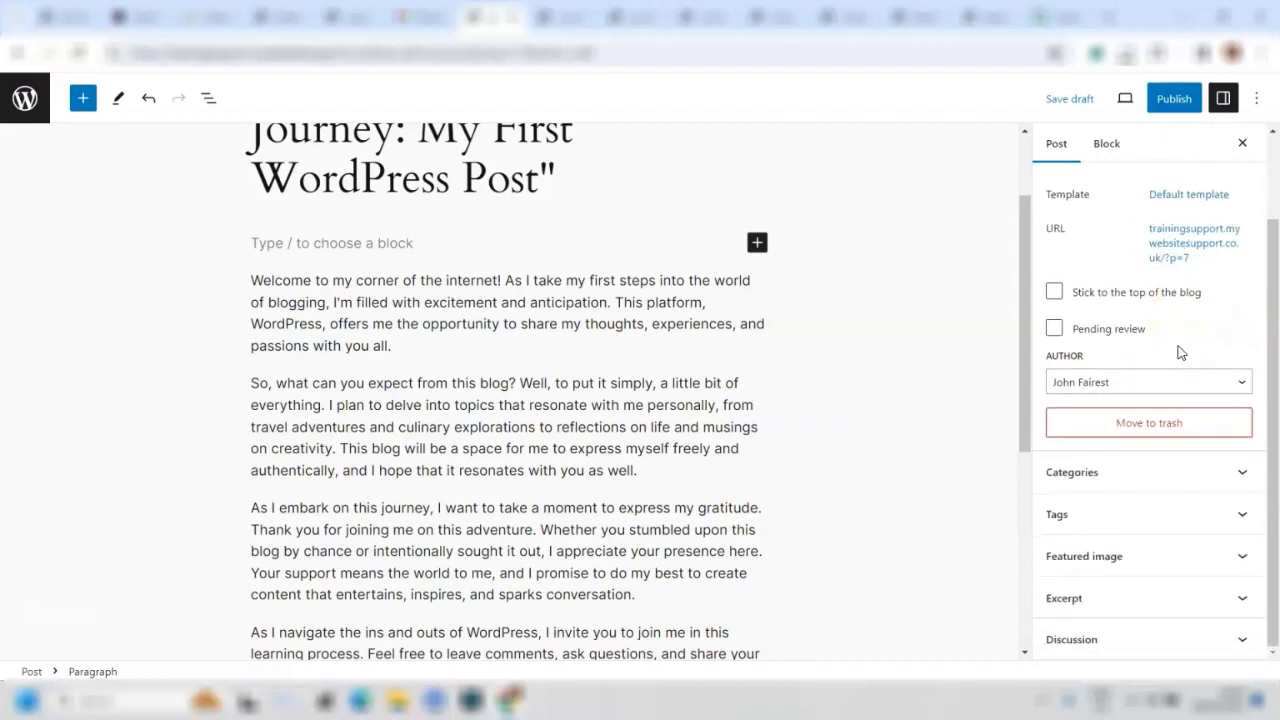
{"action": "left_click", "coordinate": [1083, 489]}
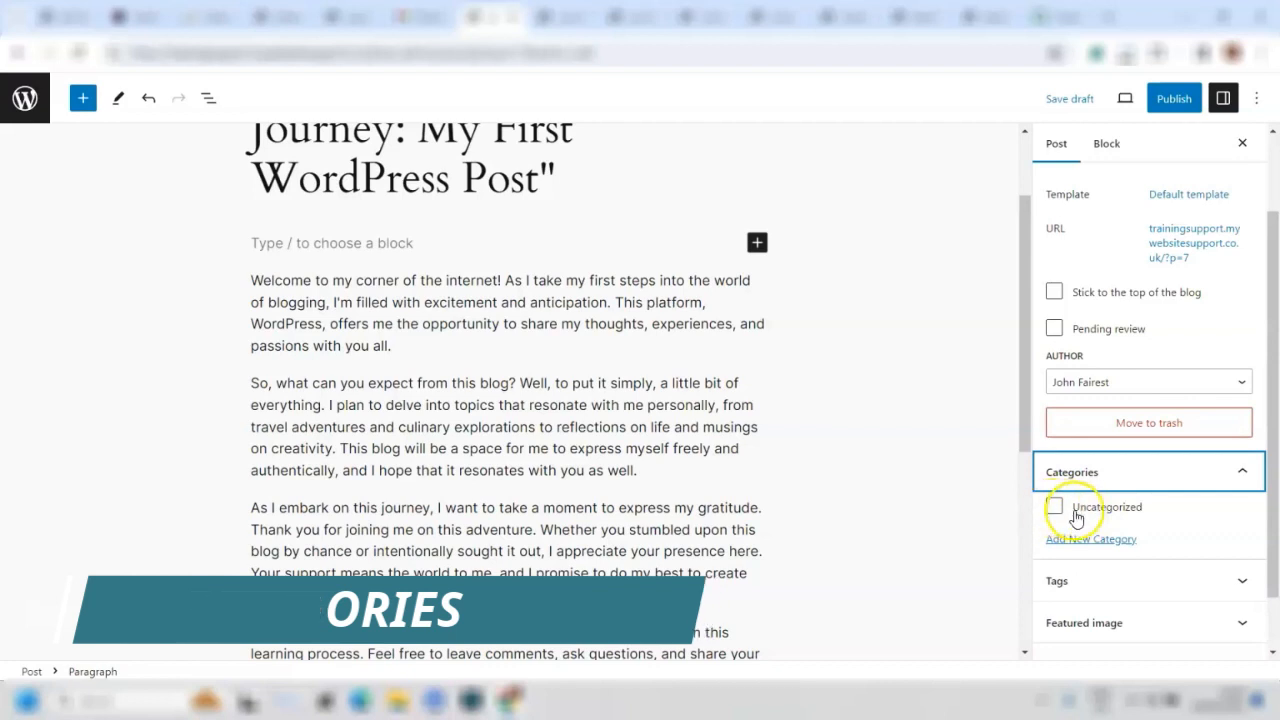
{"action": "left_click", "coordinate": [1079, 546]}
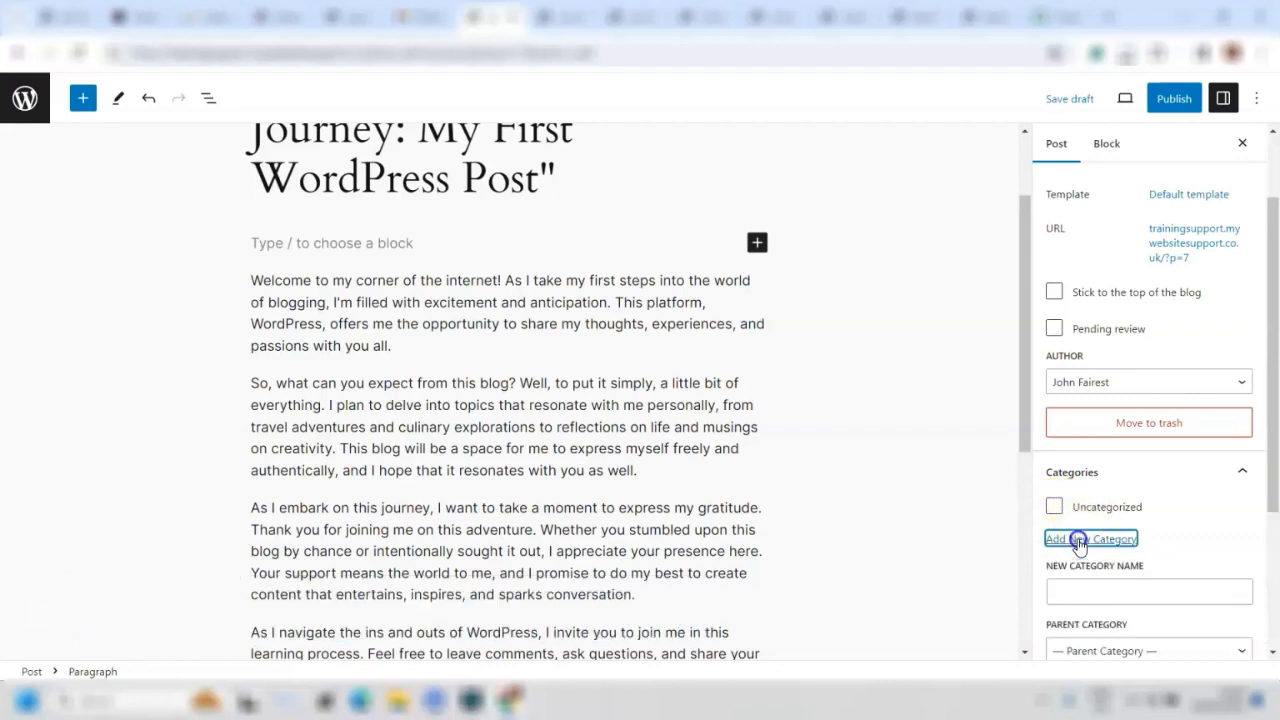
{"action": "left_click", "coordinate": [1080, 586]}
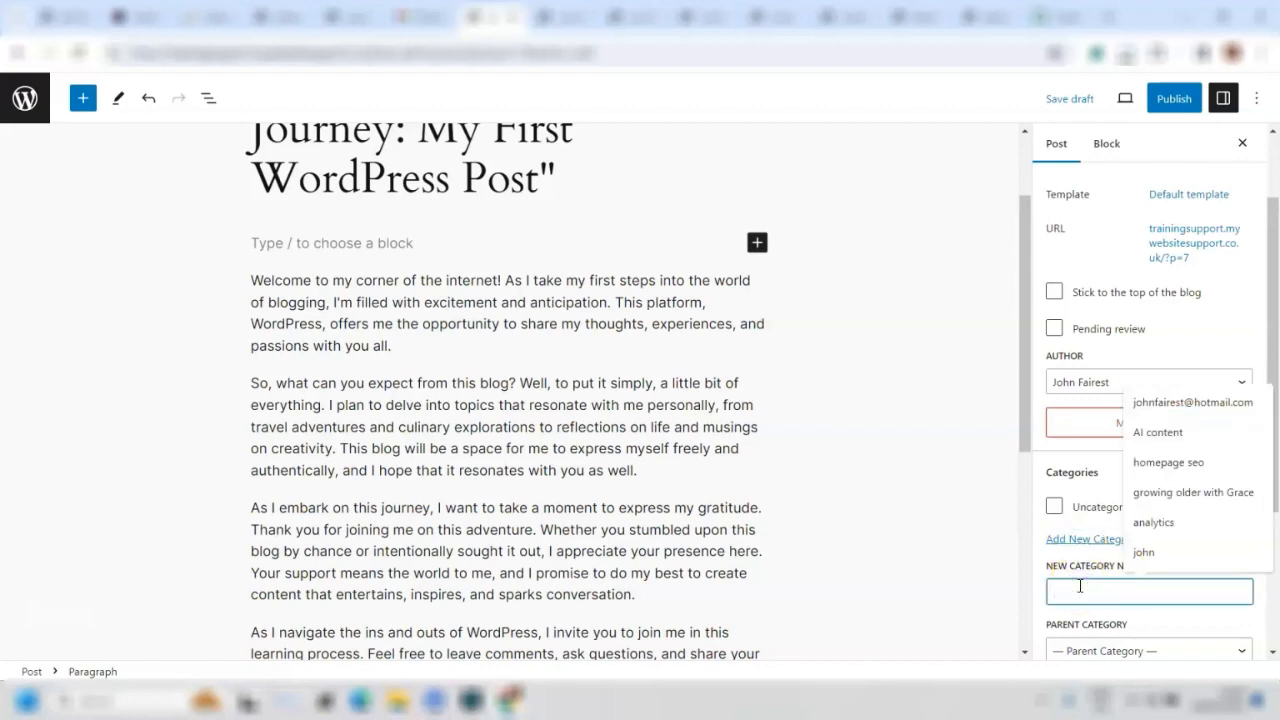
{"action": "type", "text": "W"}
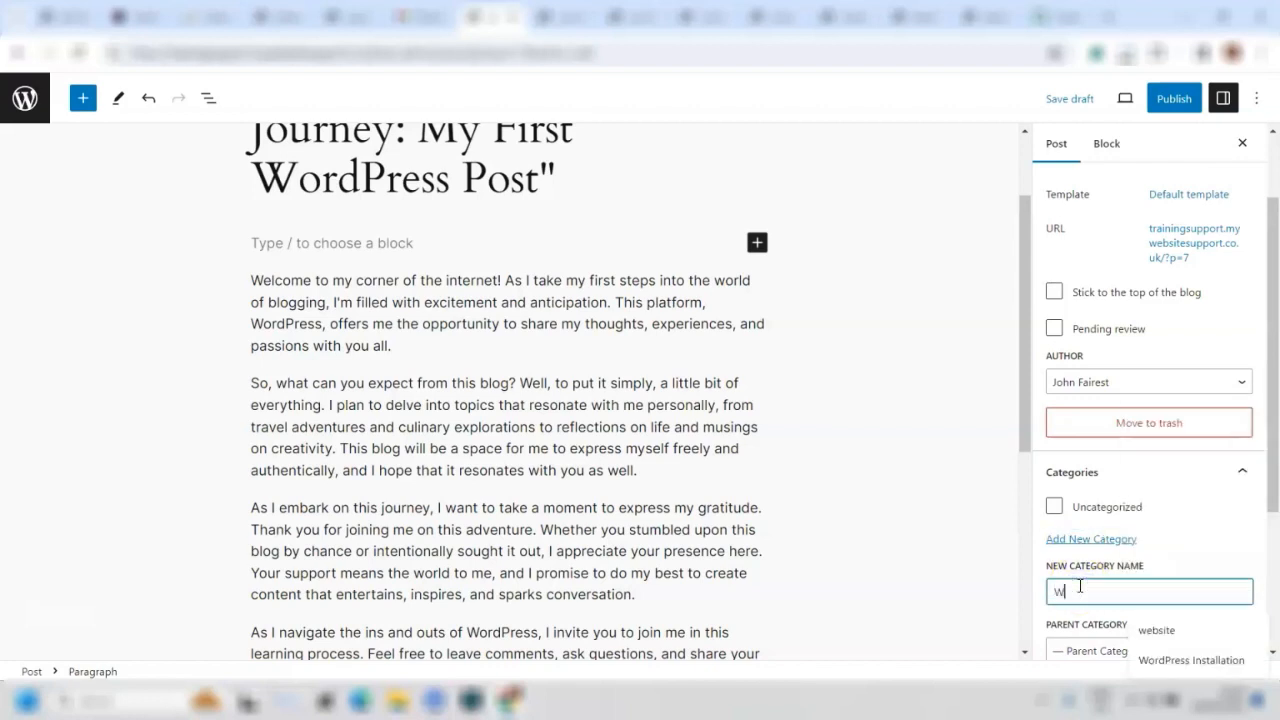
{"action": "type", "text": "ordpress"}
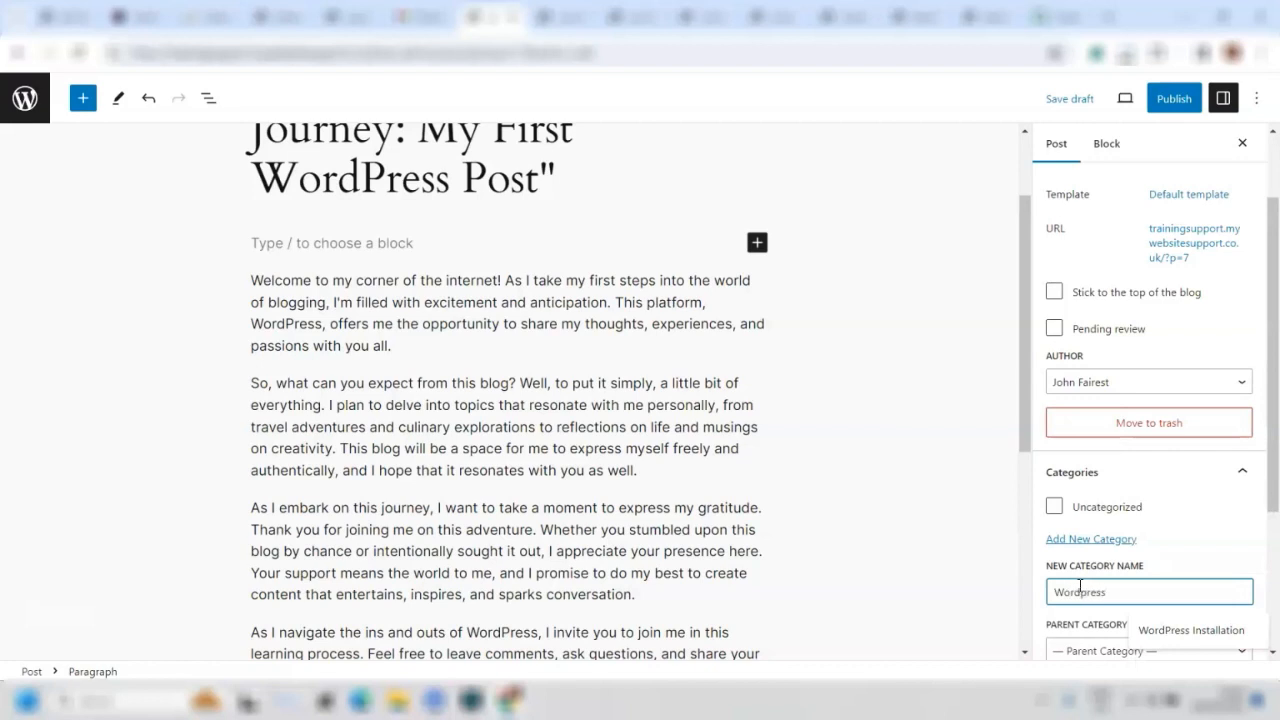
{"action": "key", "text": "Return"}
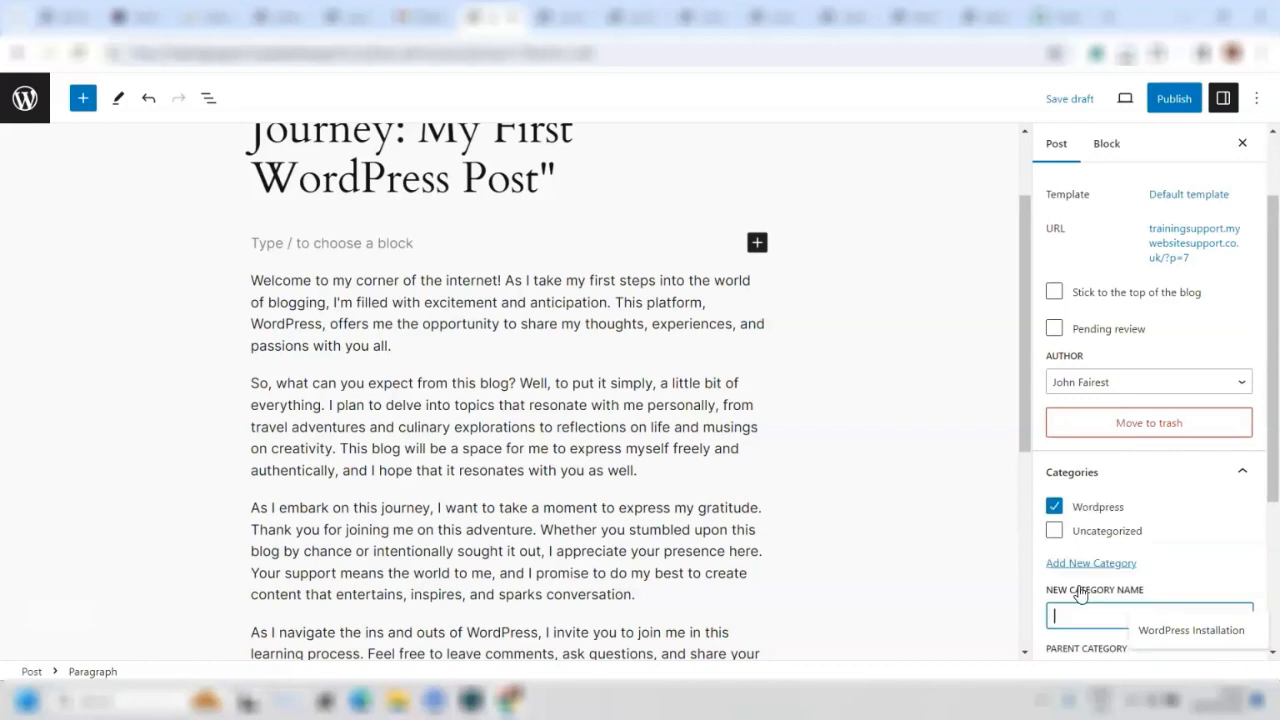
Add a second new category named "Post" to the post.
{"action": "left_click", "coordinate": [1071, 606]}
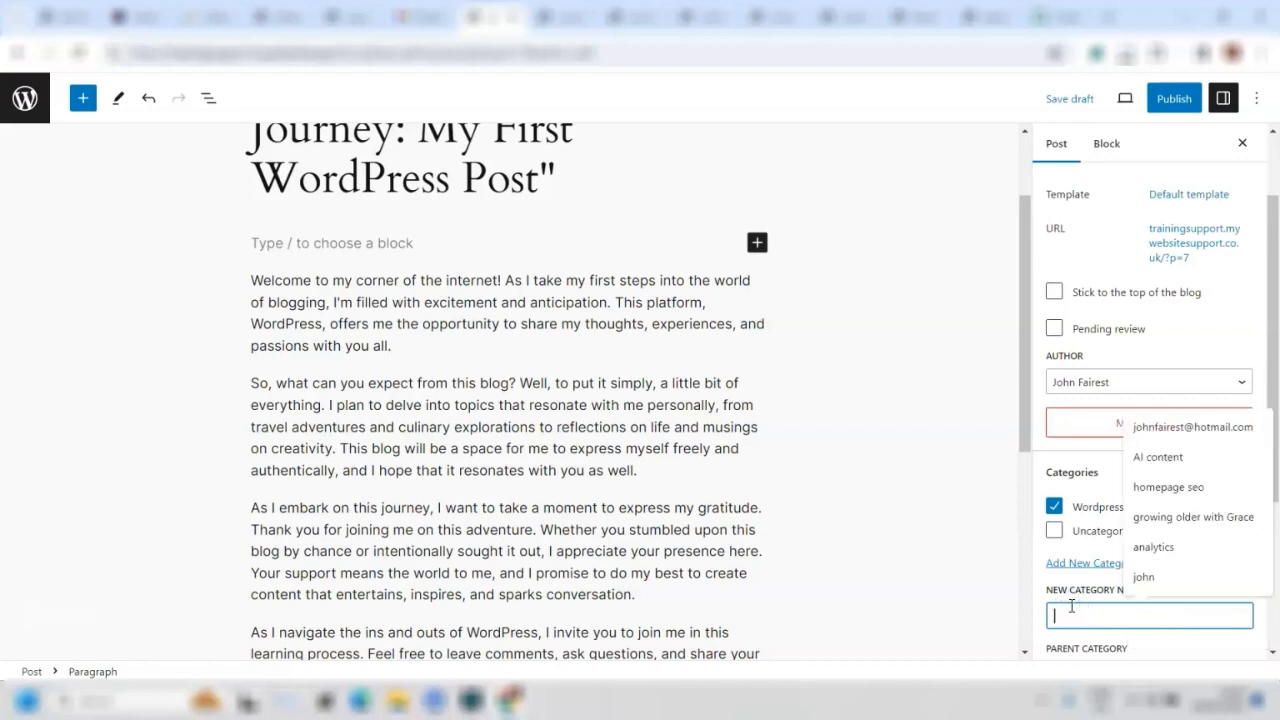
{"action": "type", "text": "Post"}
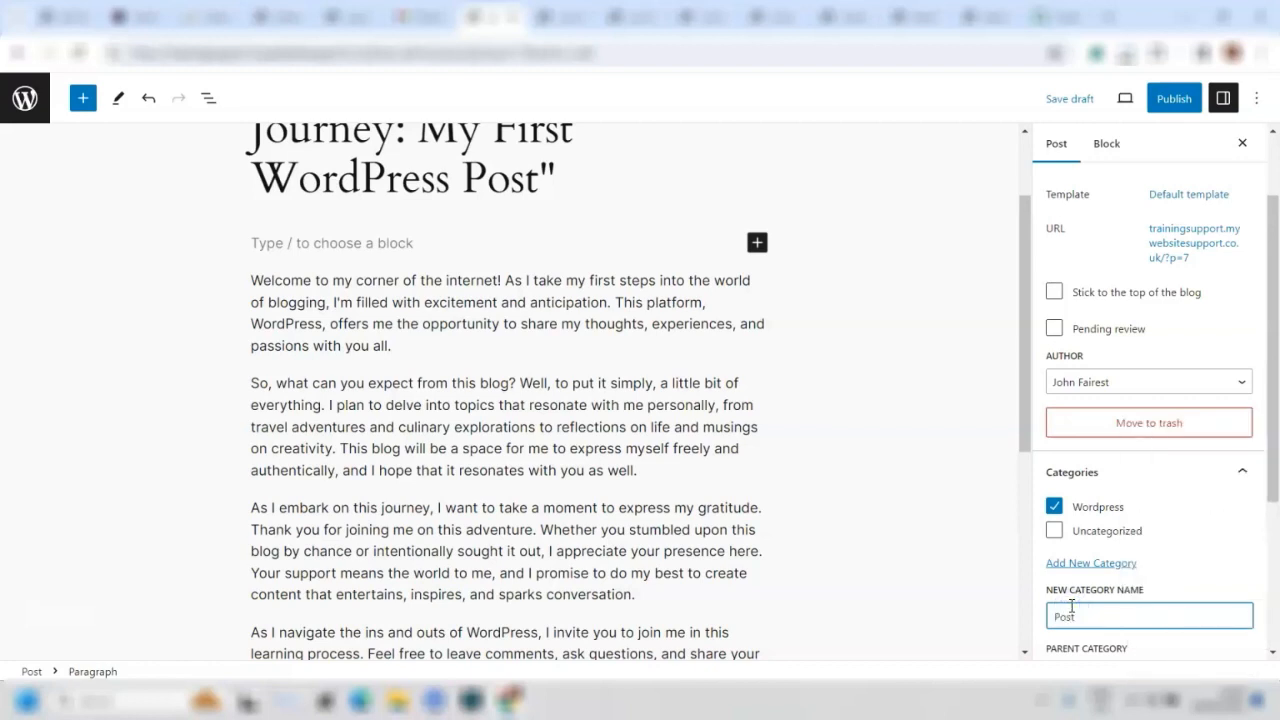
{"action": "key", "text": "Return"}
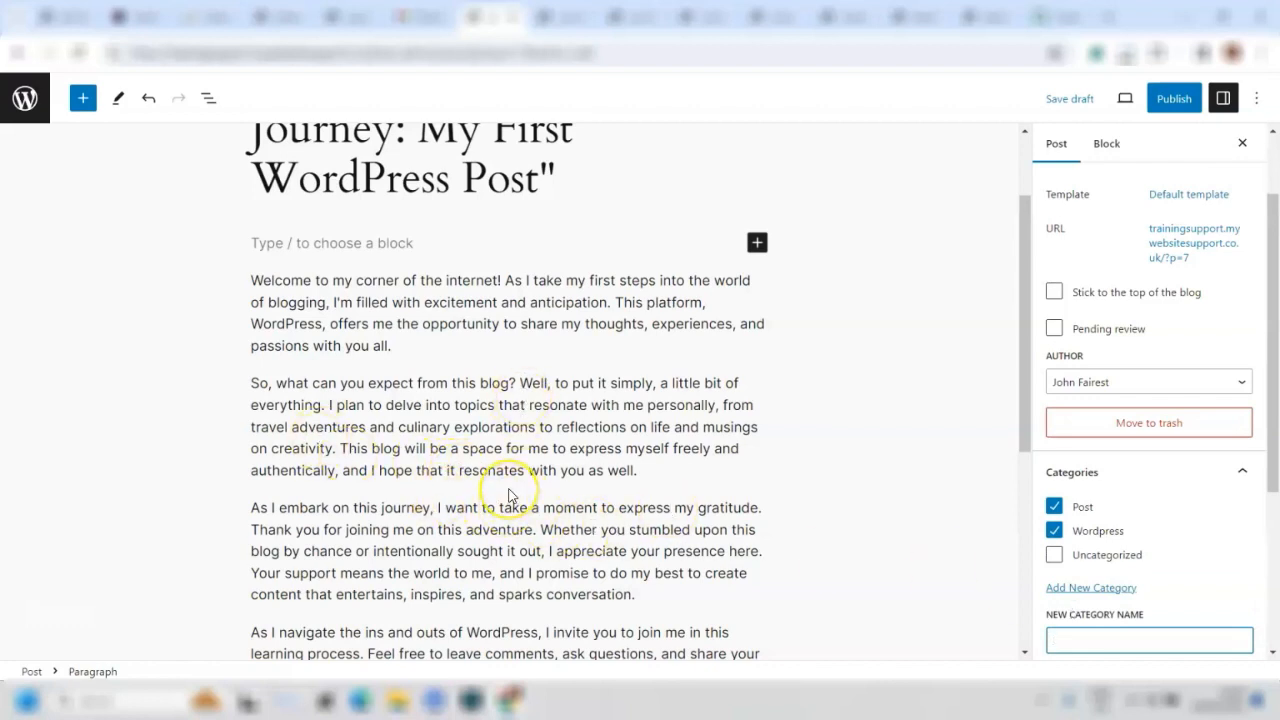
Reopen the new category form and enter "Journey" as the category name.
{"action": "mouse_move", "coordinate": [509, 493]}
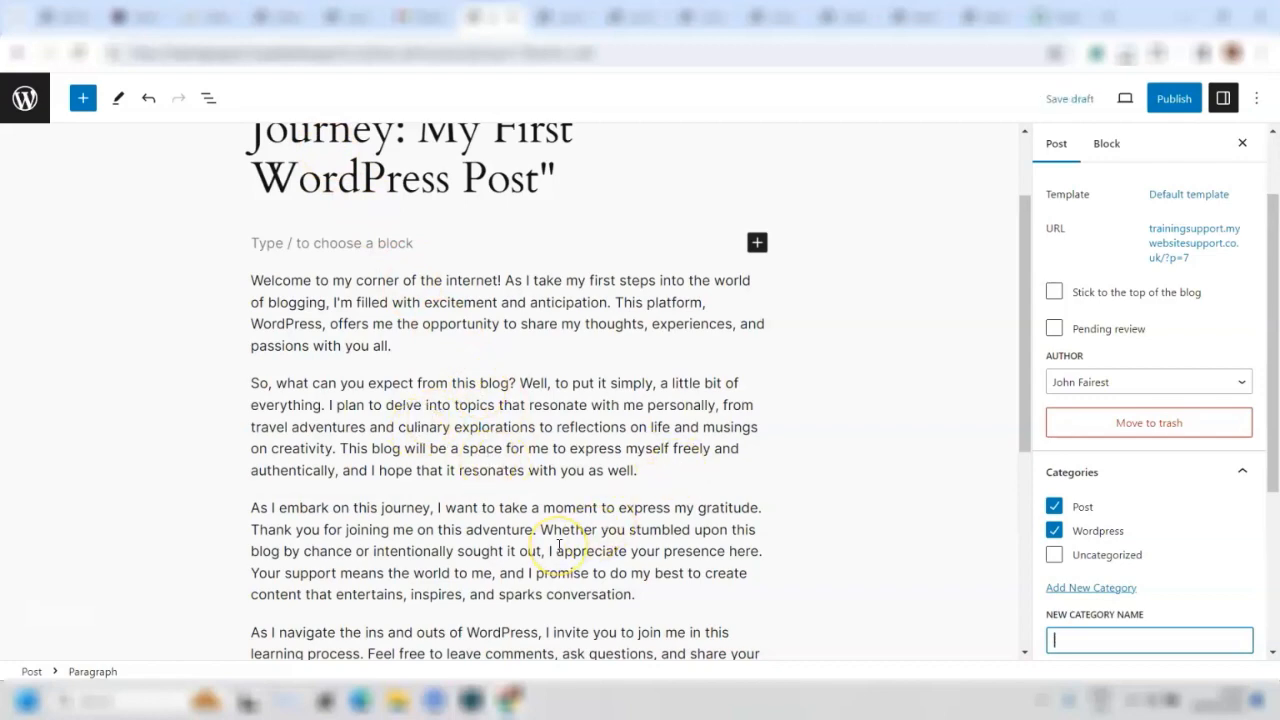
{"action": "scroll", "coordinate": [559, 545], "scroll_direction": "down", "scroll_amount": 2}
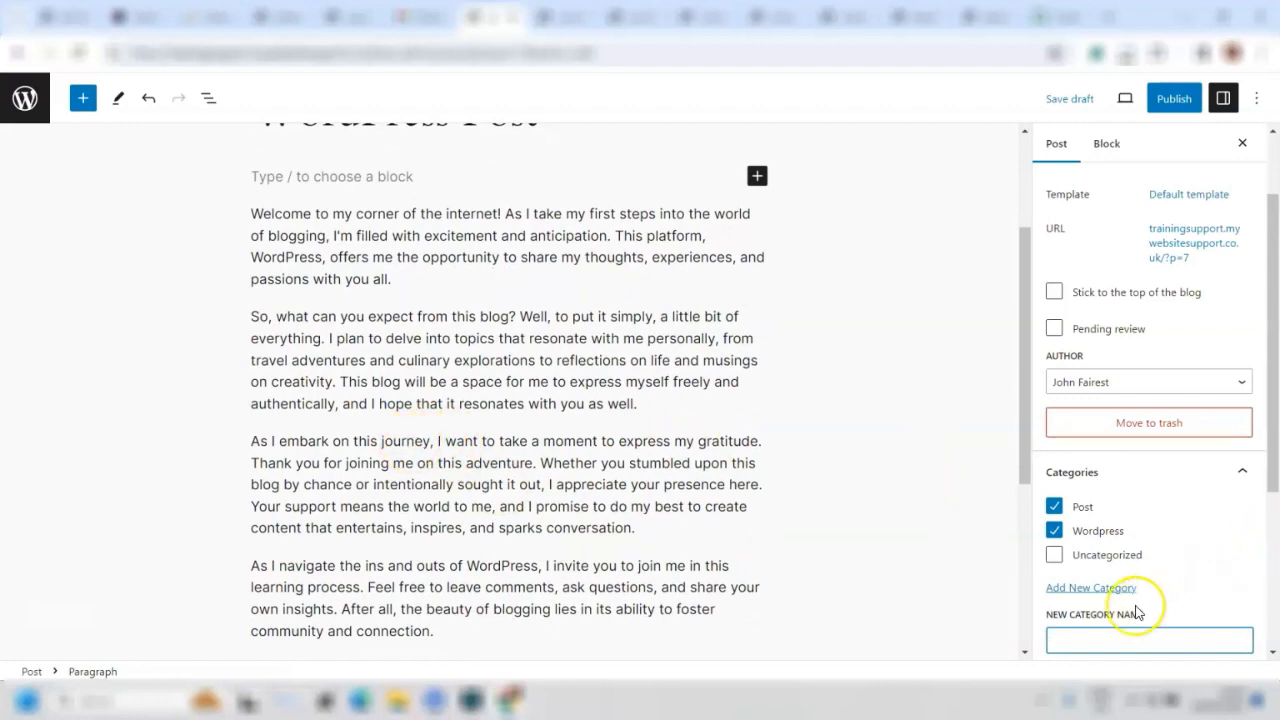
{"action": "left_click", "coordinate": [1090, 589]}
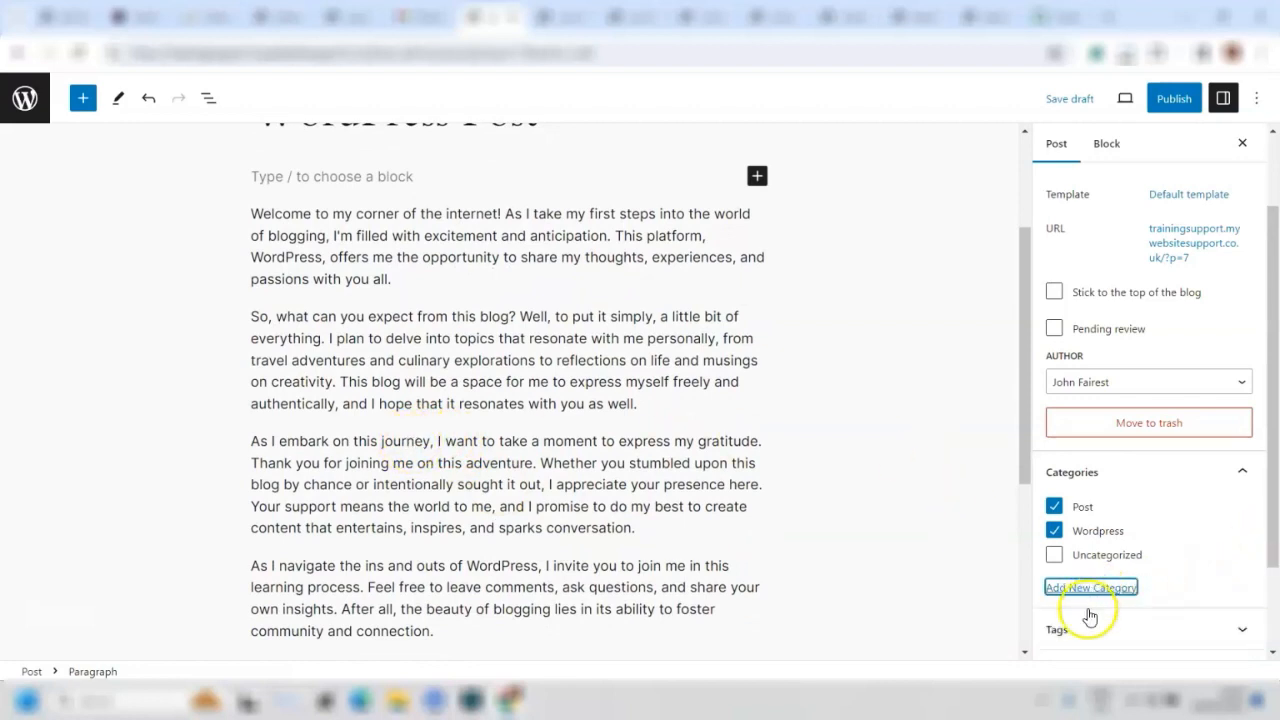
{"action": "scroll", "coordinate": [1178, 558], "scroll_direction": "down", "scroll_amount": 1}
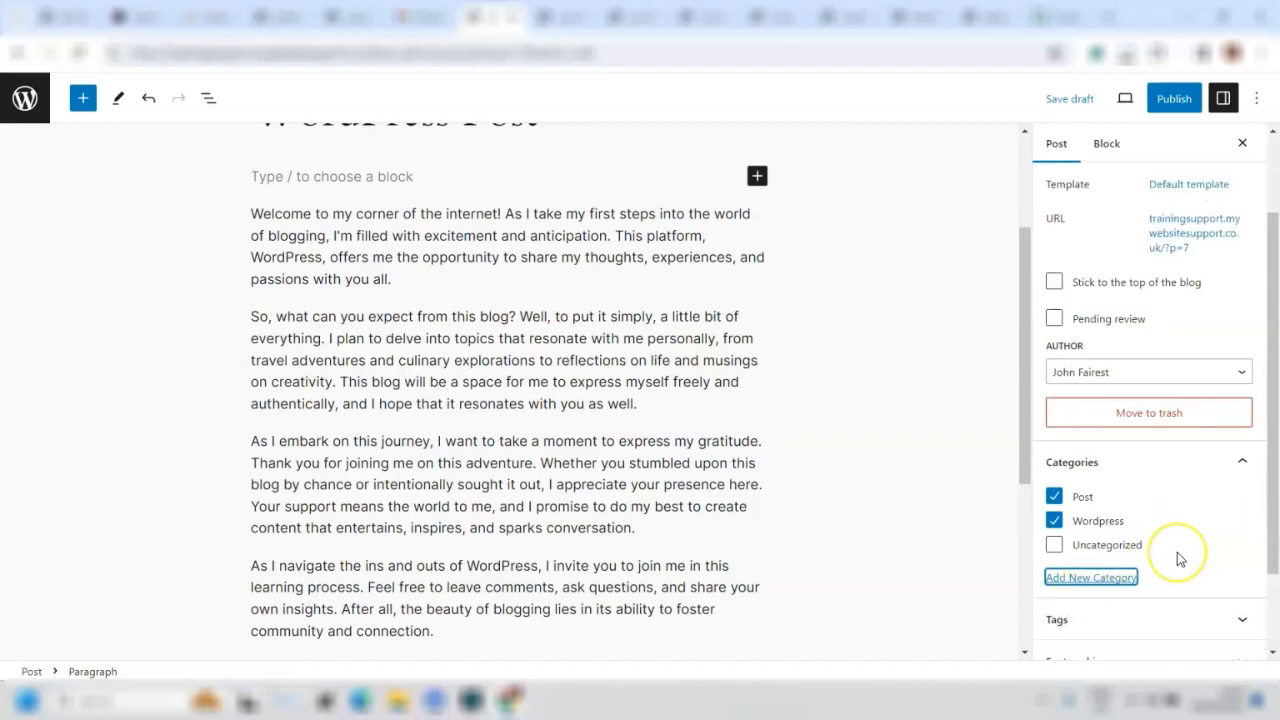
{"action": "scroll", "coordinate": [1178, 558], "scroll_direction": "down", "scroll_amount": 1}
{"action": "left_click", "coordinate": [1087, 474]}
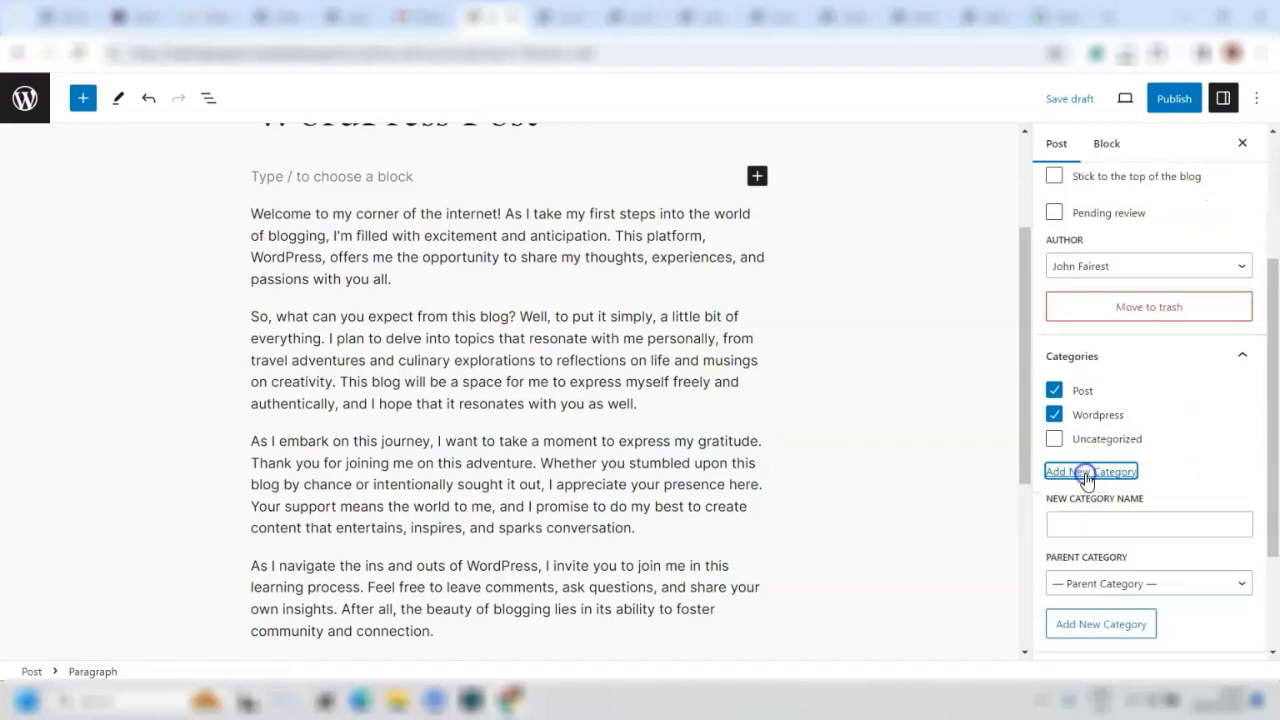
{"action": "left_click", "coordinate": [1080, 515]}
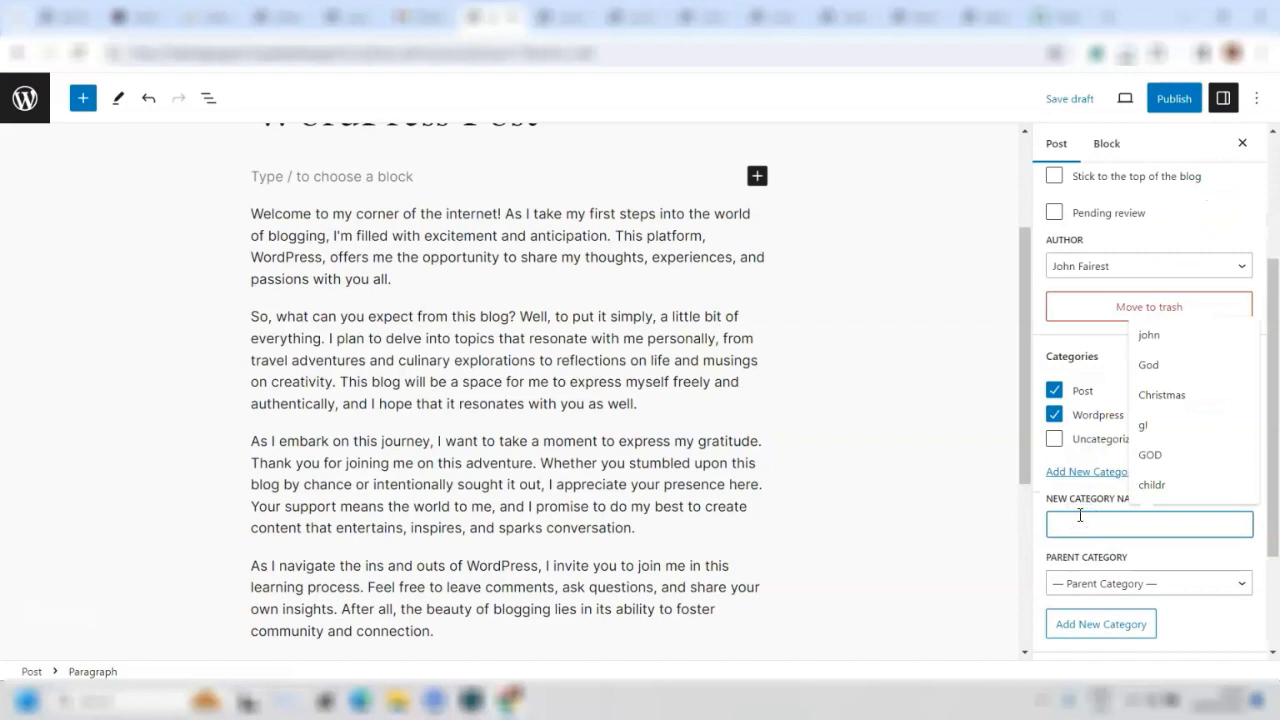
{"action": "type", "text": "Journe"}
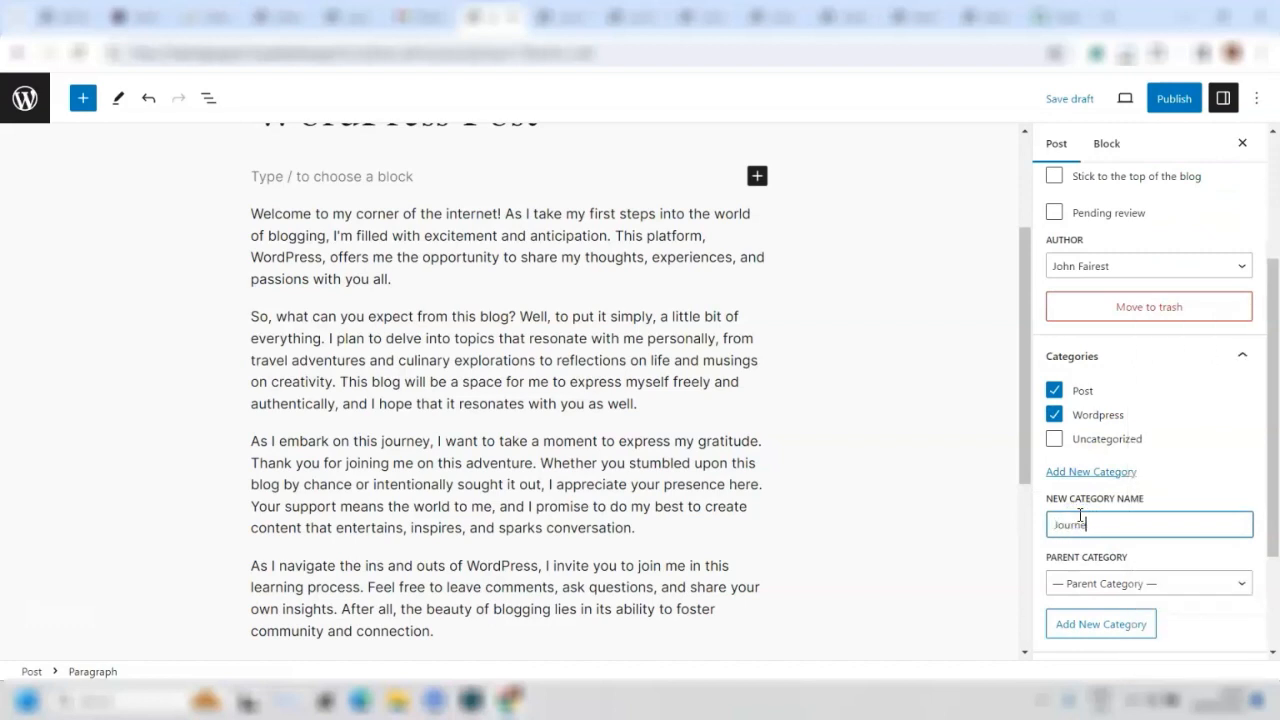
{"action": "type", "text": "y"}
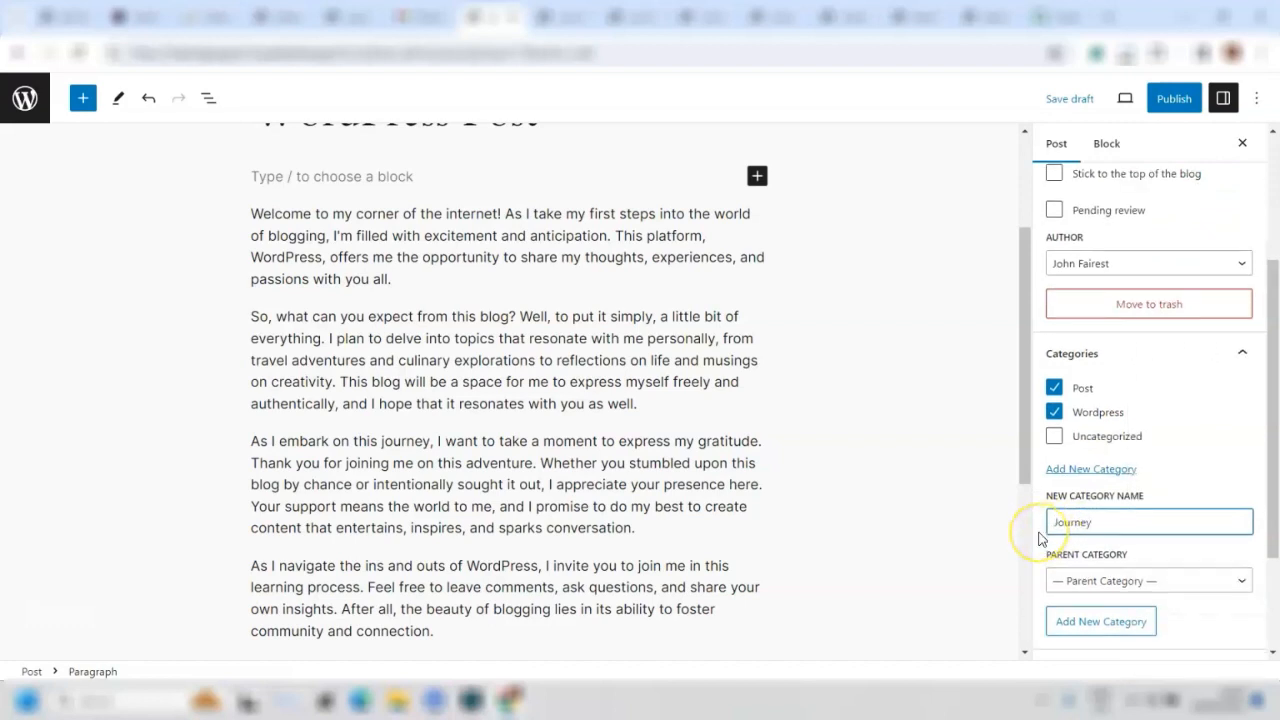
Add the tags "Wordpress", "Post" and "Journey" to the post.
{"action": "scroll", "coordinate": [1039, 538], "scroll_direction": "down", "scroll_amount": 2}
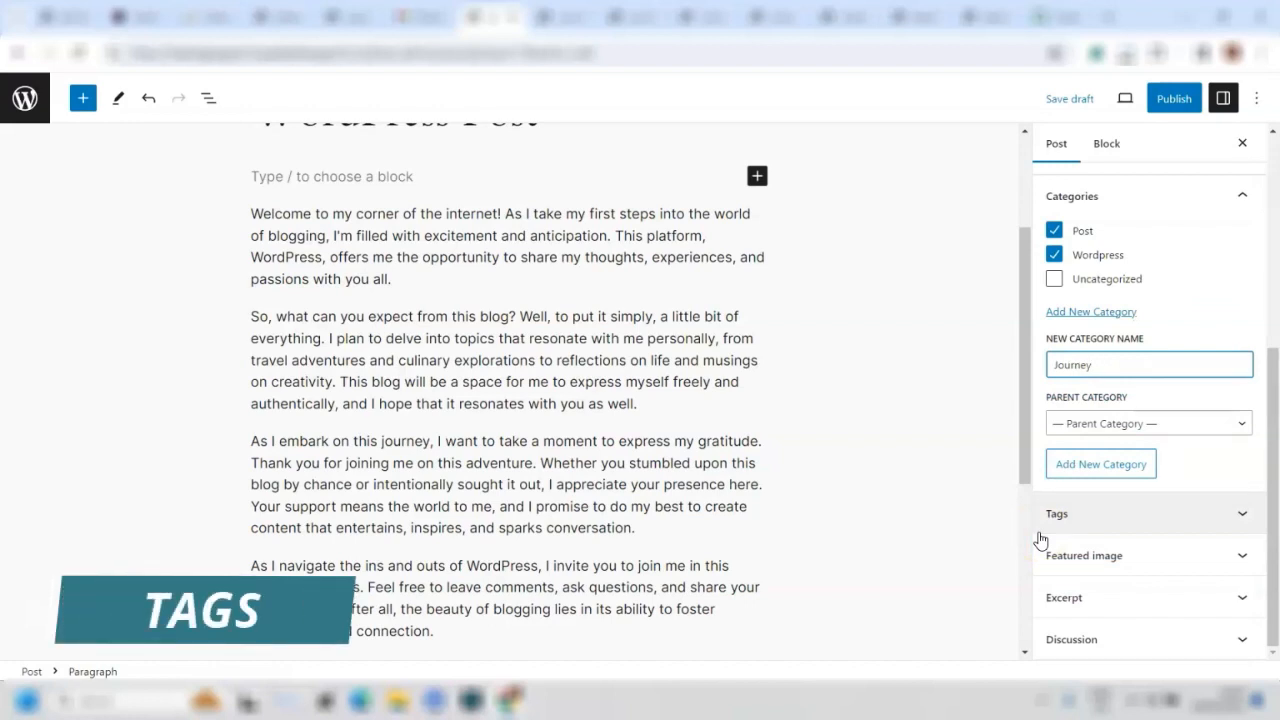
{"action": "left_click", "coordinate": [1040, 538]}
{"action": "left_click", "coordinate": [1061, 574]}
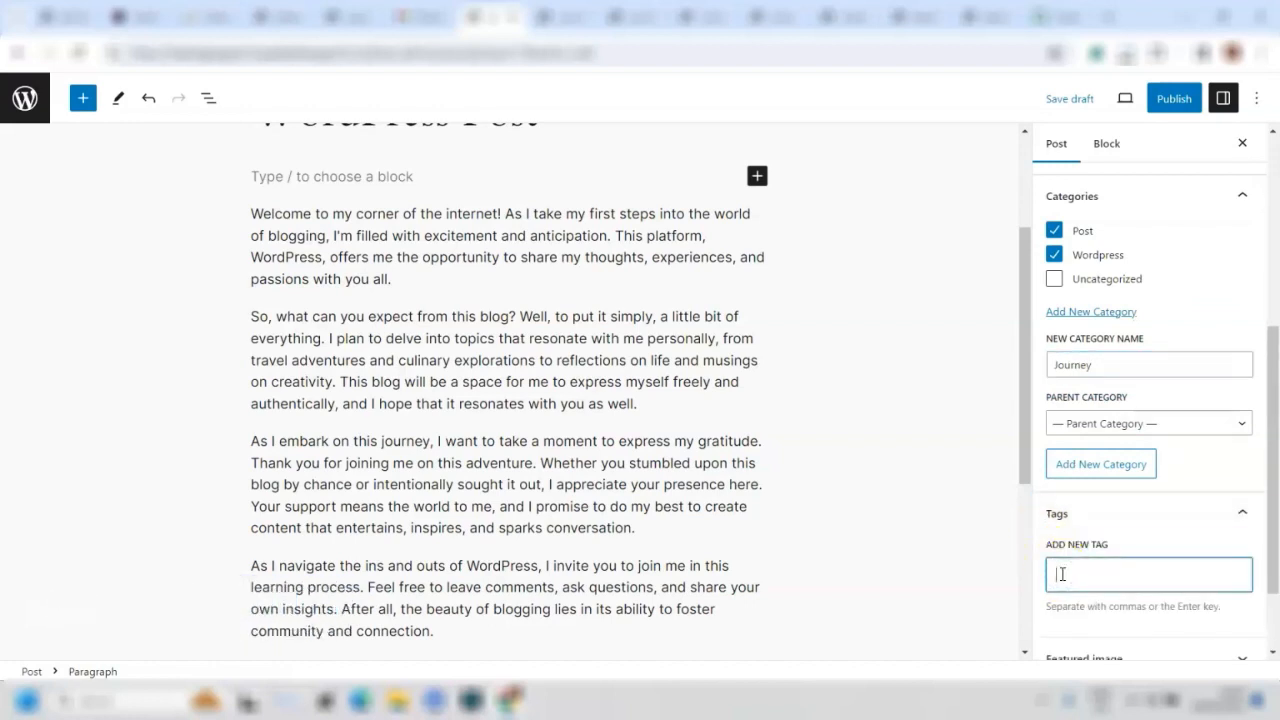
{"action": "type", "text": "Wordpress"}
{"action": "key", "text": "Return"}
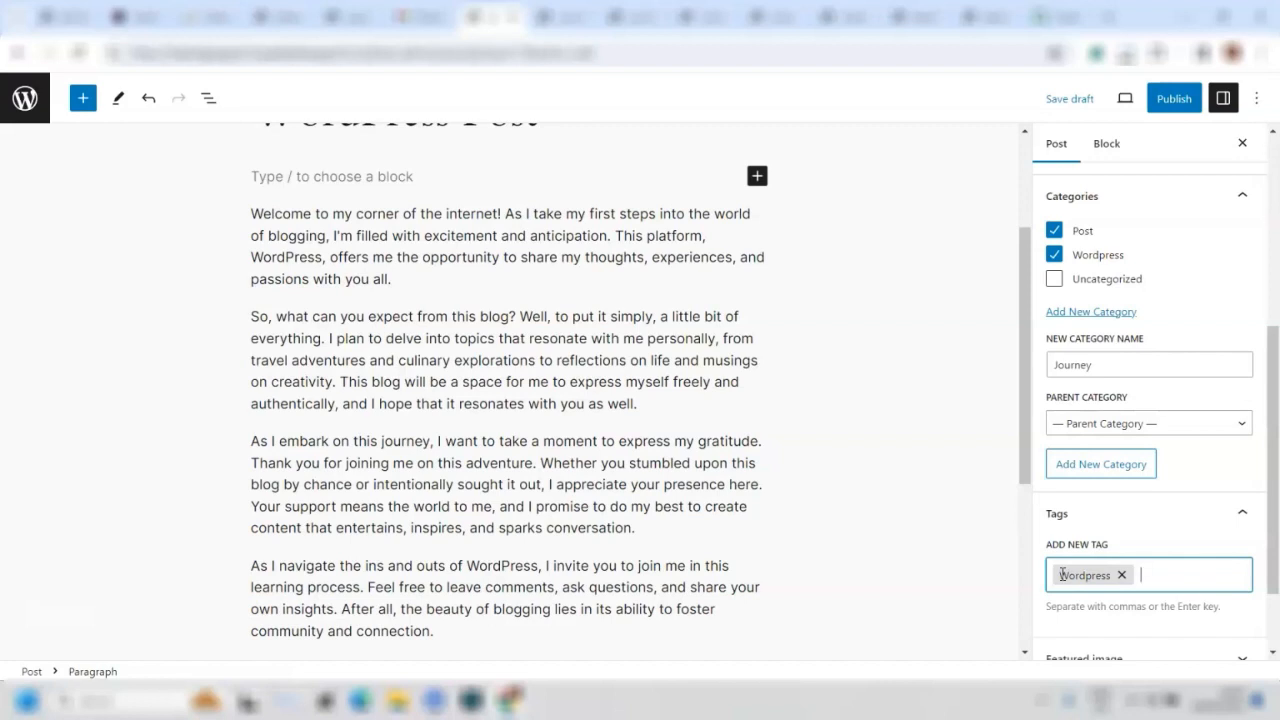
{"action": "type", "text": "Post"}
{"action": "key", "text": "Return"}
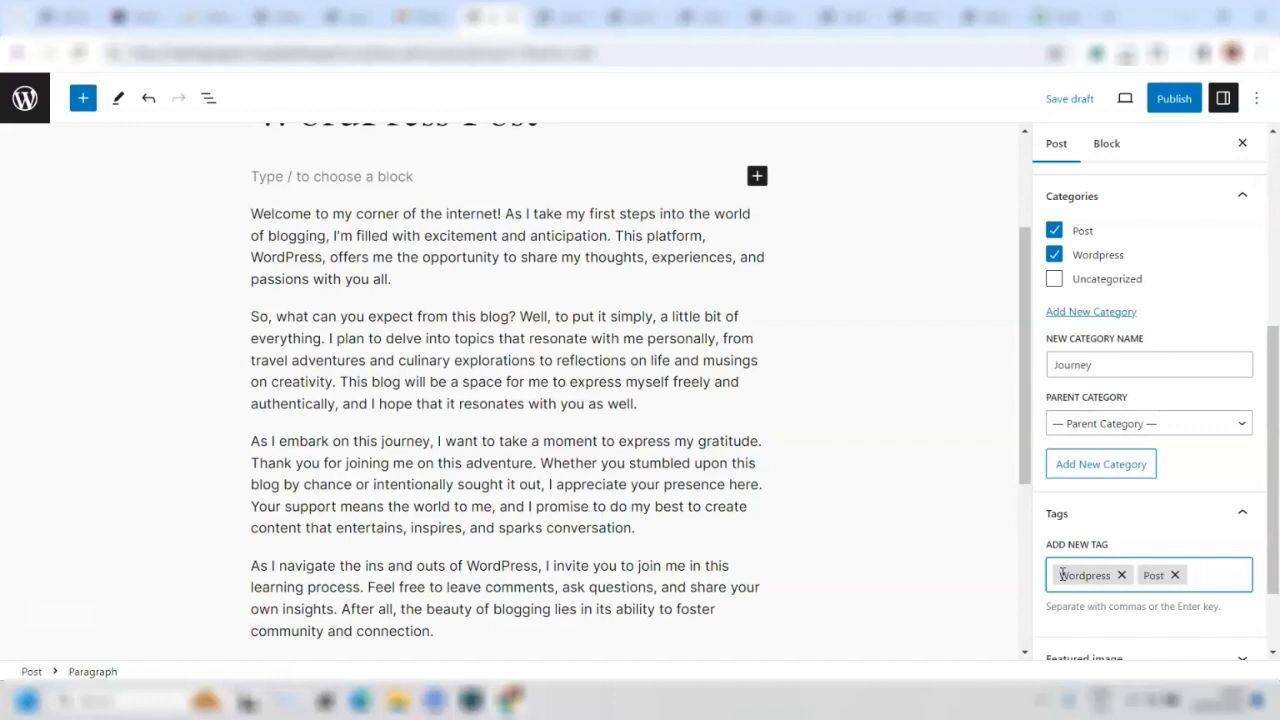
{"action": "type", "text": "Jou"}
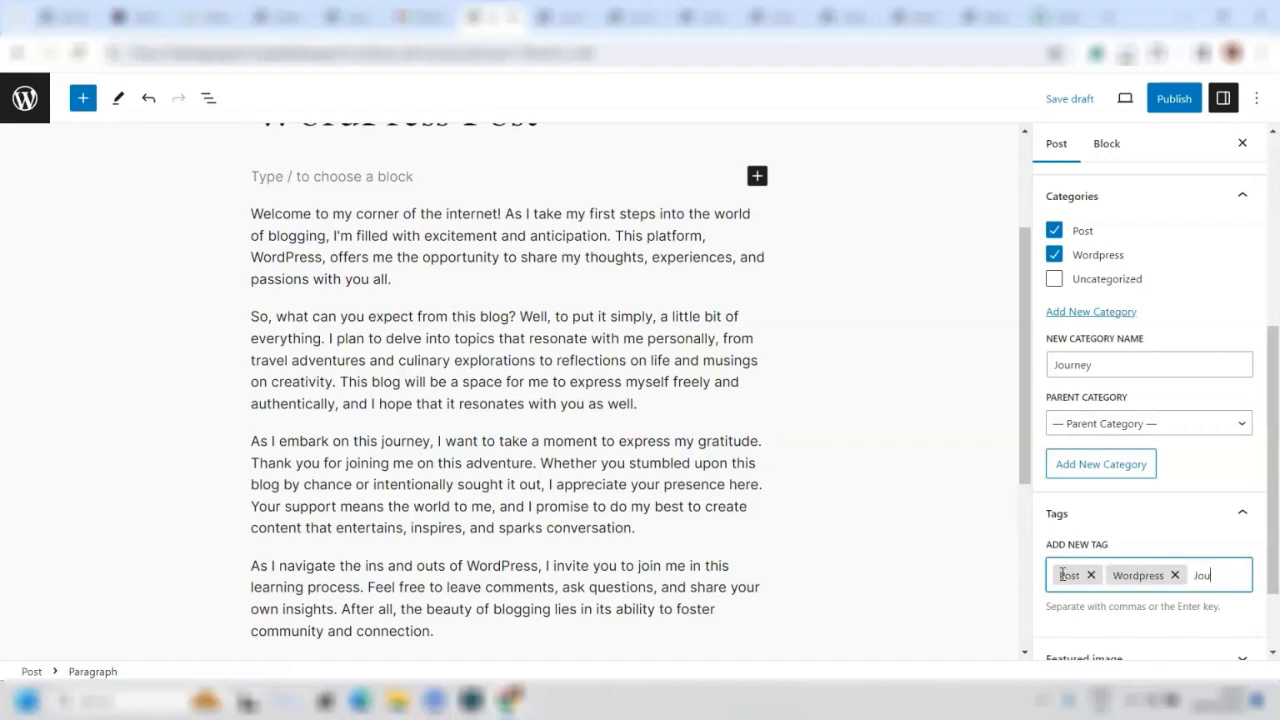
{"action": "type", "text": "rney"}
{"action": "key", "text": "Return"}
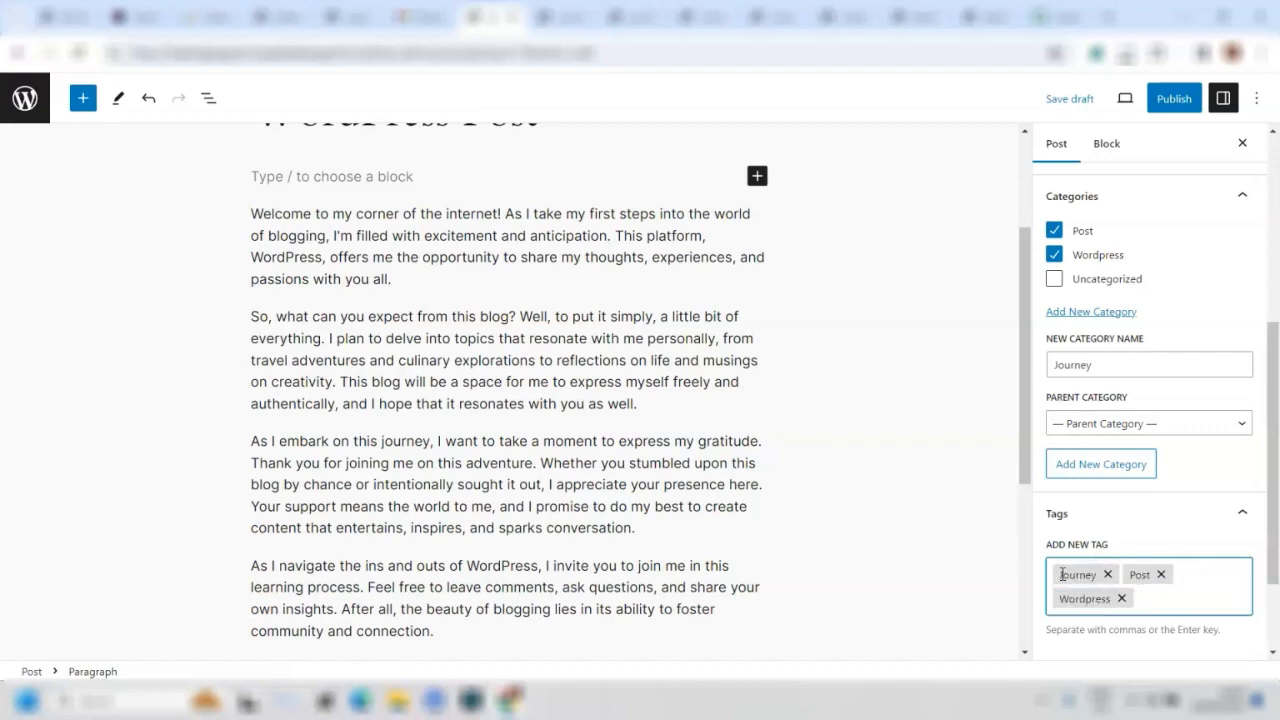
Upload the room photo bef26b0b-a285-4698-9b2b-01fe27a7f250 from the computer for use as the post's featured image.
{"action": "scroll", "coordinate": [1062, 574], "scroll_direction": "down", "scroll_amount": 3}
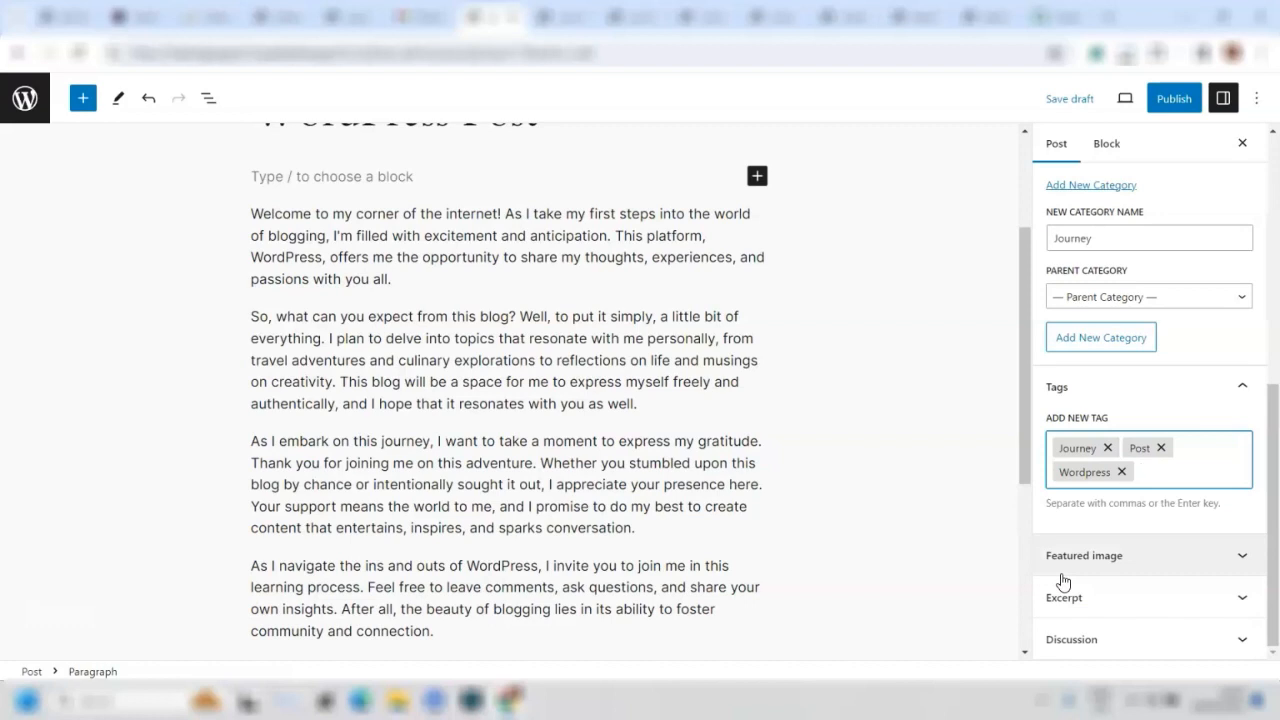
{"action": "left_click", "coordinate": [1066, 566]}
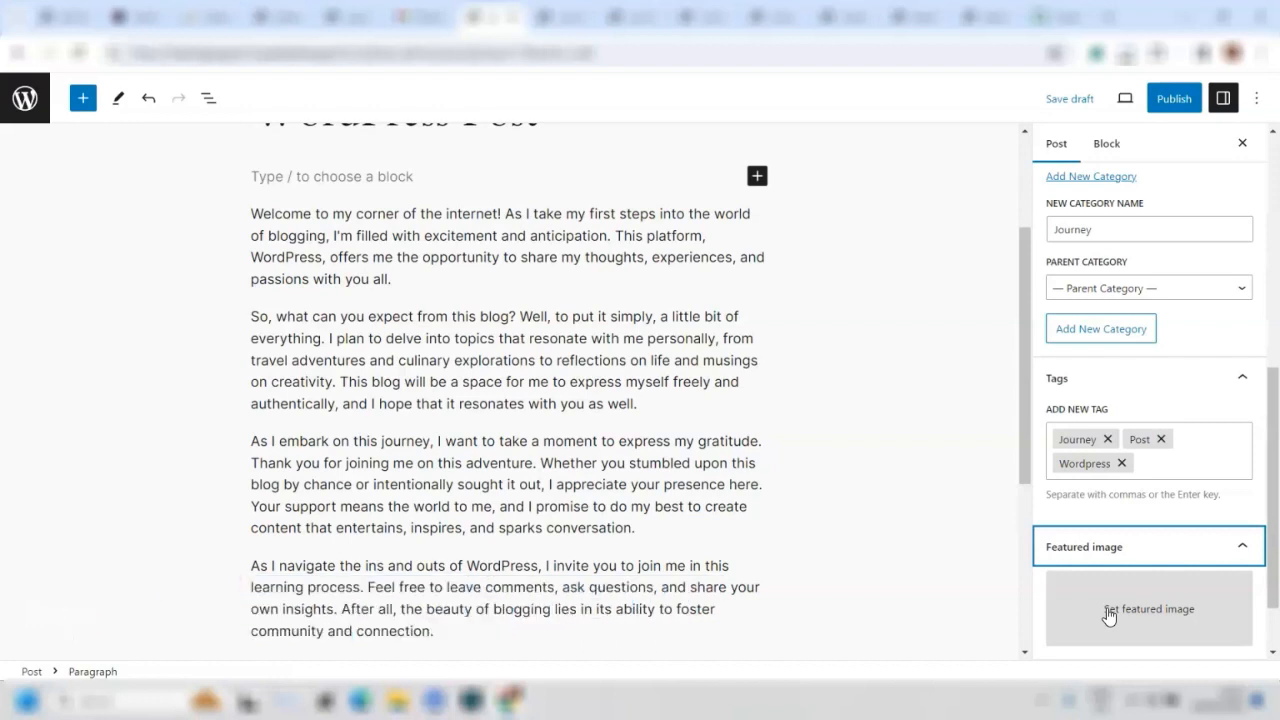
{"action": "left_click", "coordinate": [1108, 614]}
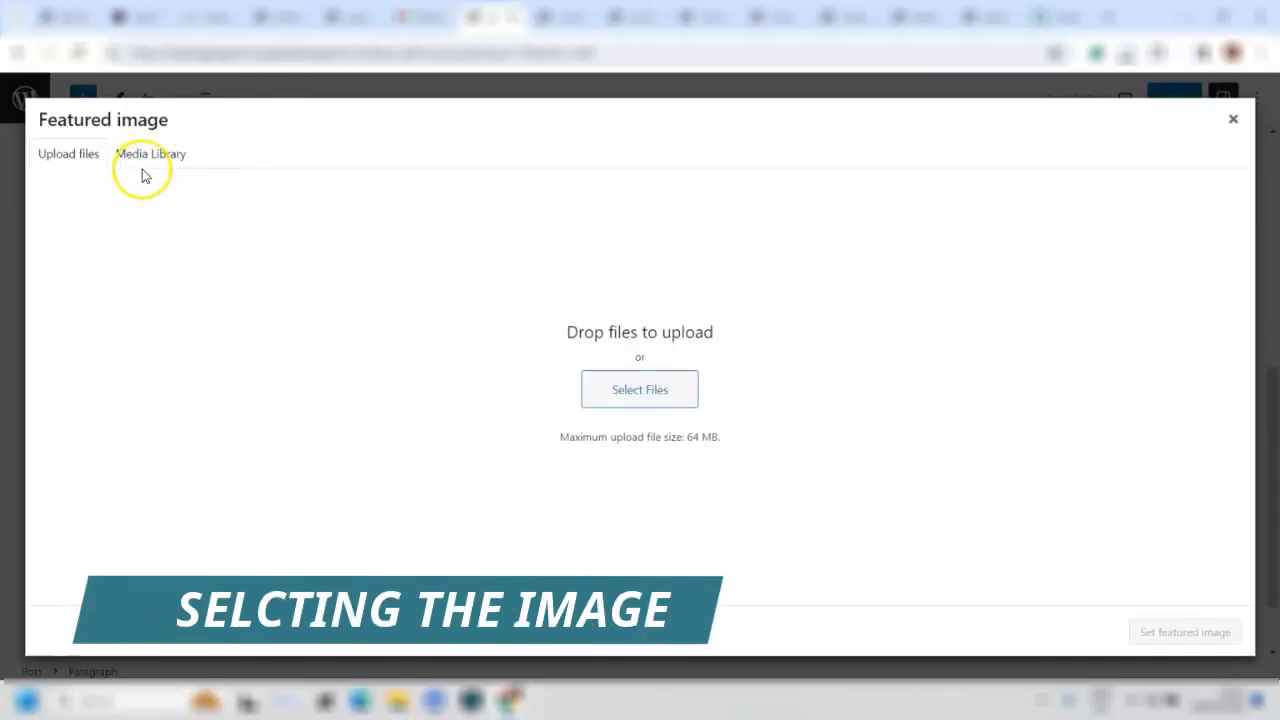
{"action": "left_click", "coordinate": [671, 391]}
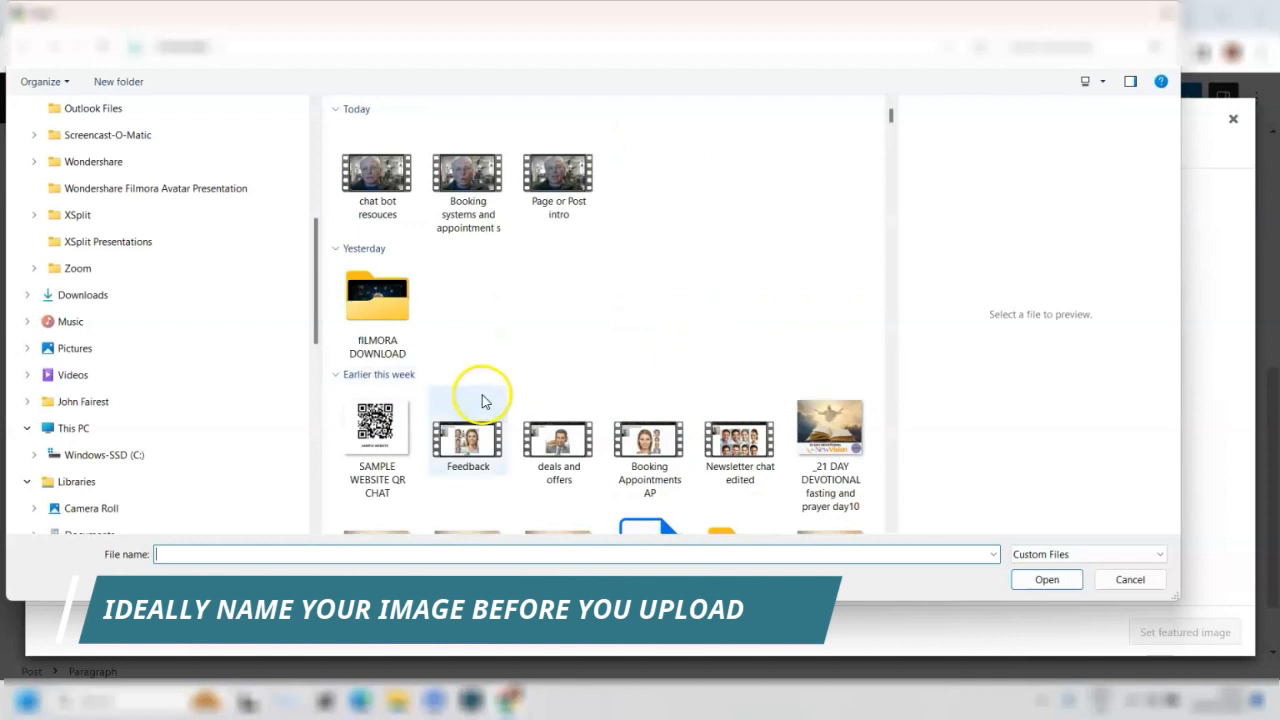
{"action": "scroll", "coordinate": [732, 405], "scroll_direction": "down", "scroll_amount": 5}
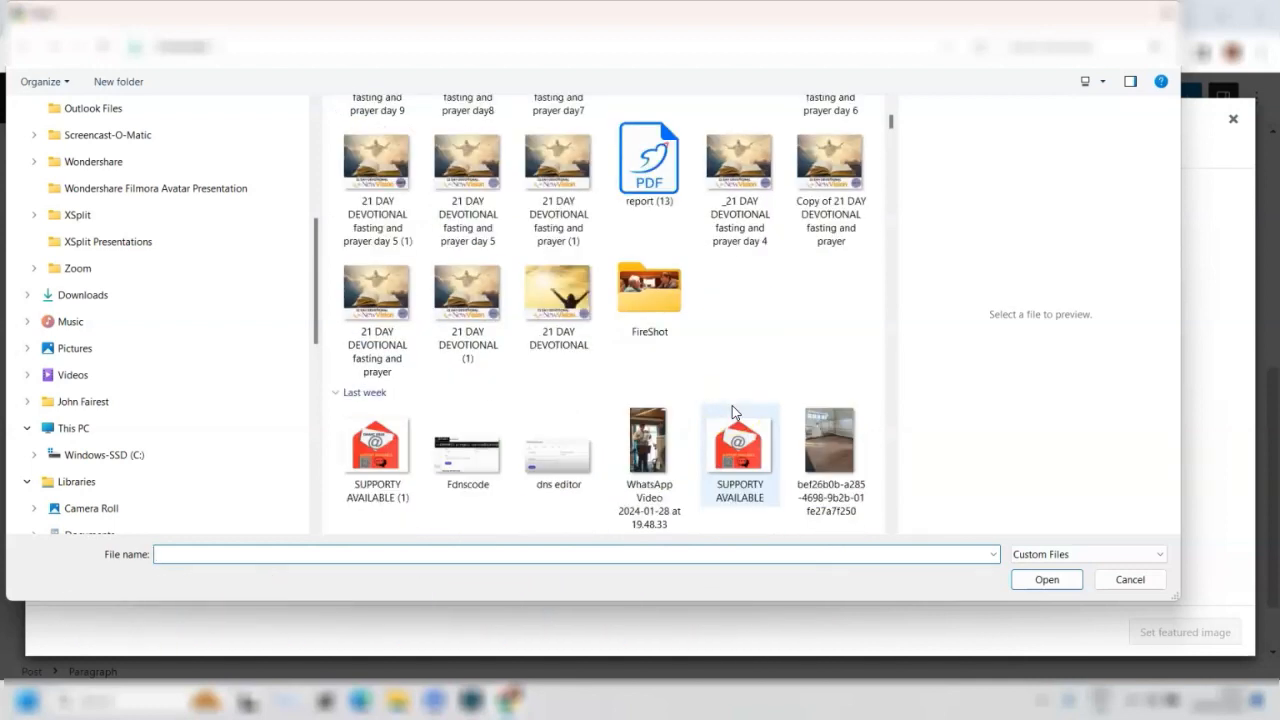
{"action": "left_click", "coordinate": [824, 443]}
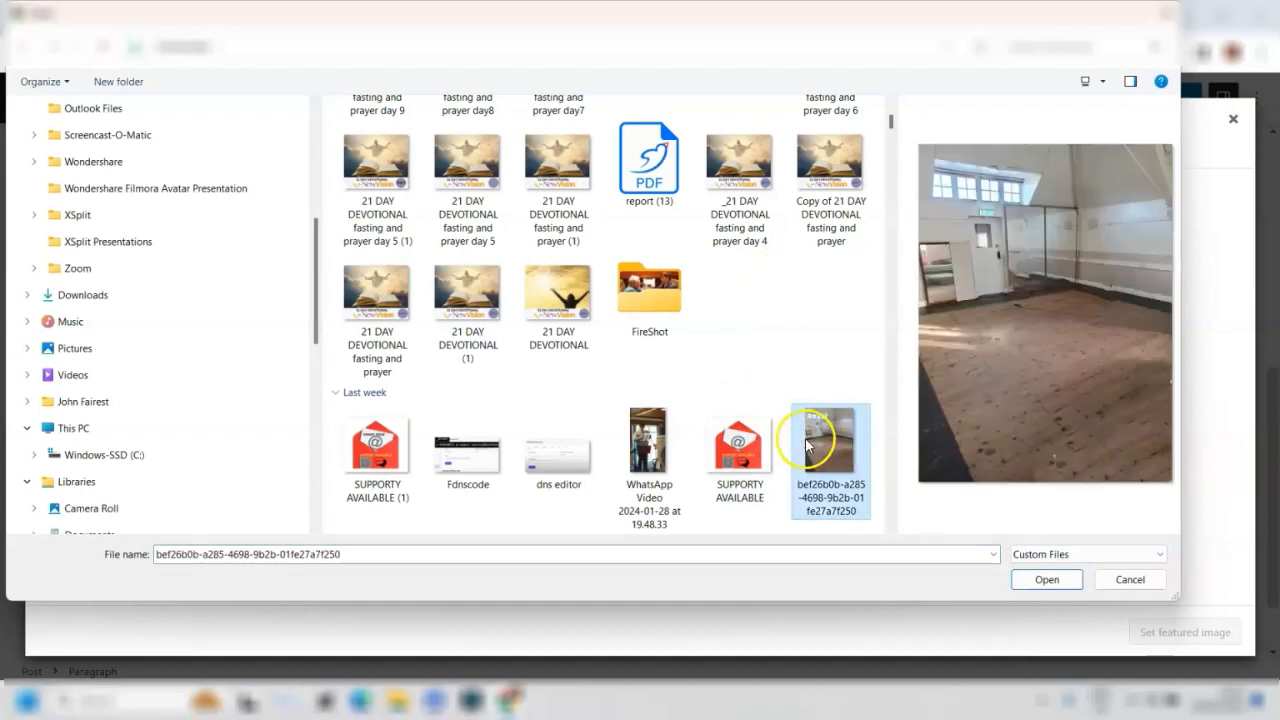
{"action": "left_click", "coordinate": [1047, 578]}
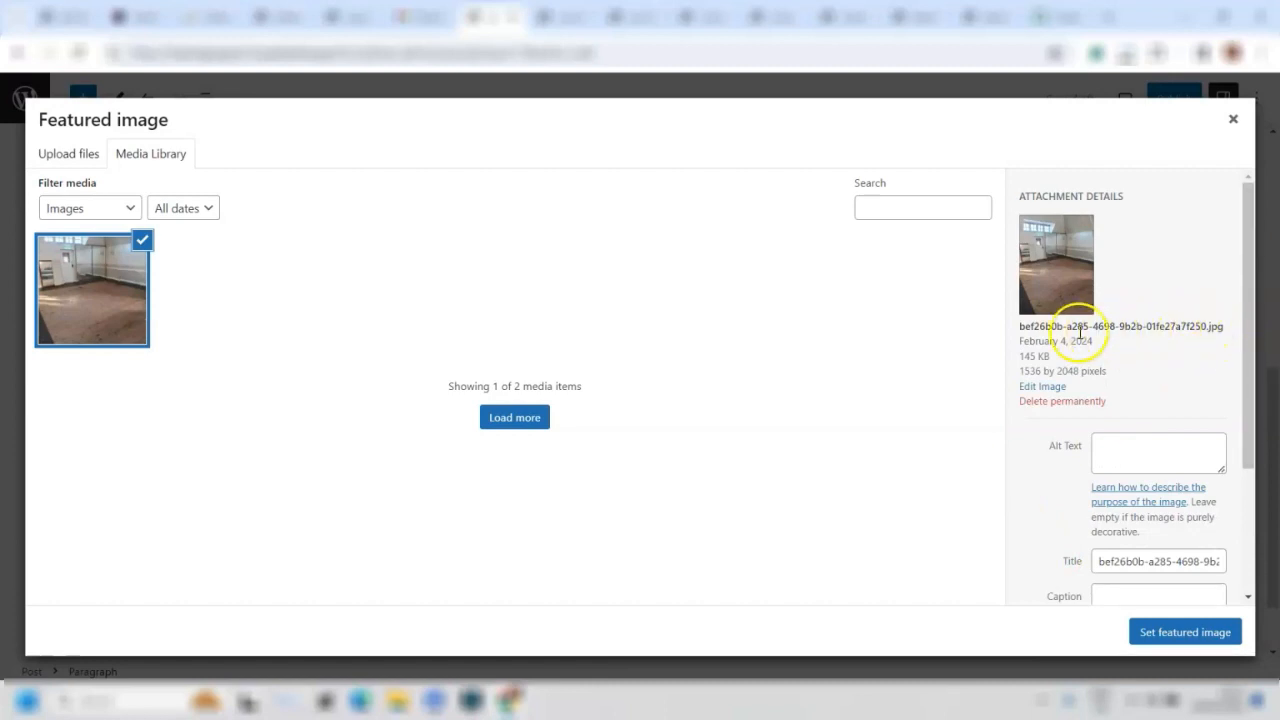
Enter "Room Journey, wordpress" as the alt text of the uploaded room photo.
{"action": "left_click", "coordinate": [1116, 451]}
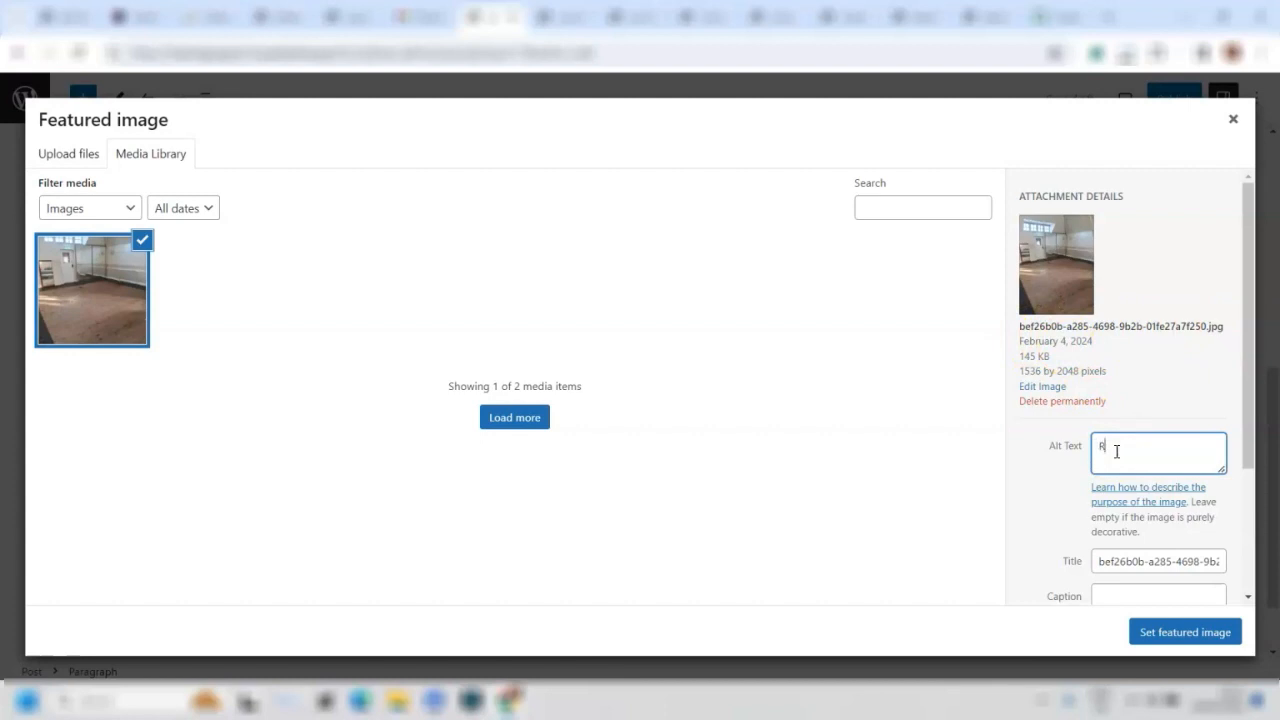
{"action": "type", "text": "Room "}
{"action": "type", "text": "Joe"}
{"action": "type", "text": "er"}
{"action": "key", "text": "BackSpace"}
{"action": "key", "text": "BackSpace"}
{"action": "key", "text": "BackSpace"}
{"action": "type", "text": "rneu"}
{"action": "key", "text": "BackSpace"}
{"action": "type", "text": "urneu"}
{"action": "key", "text": "BackSpace"}
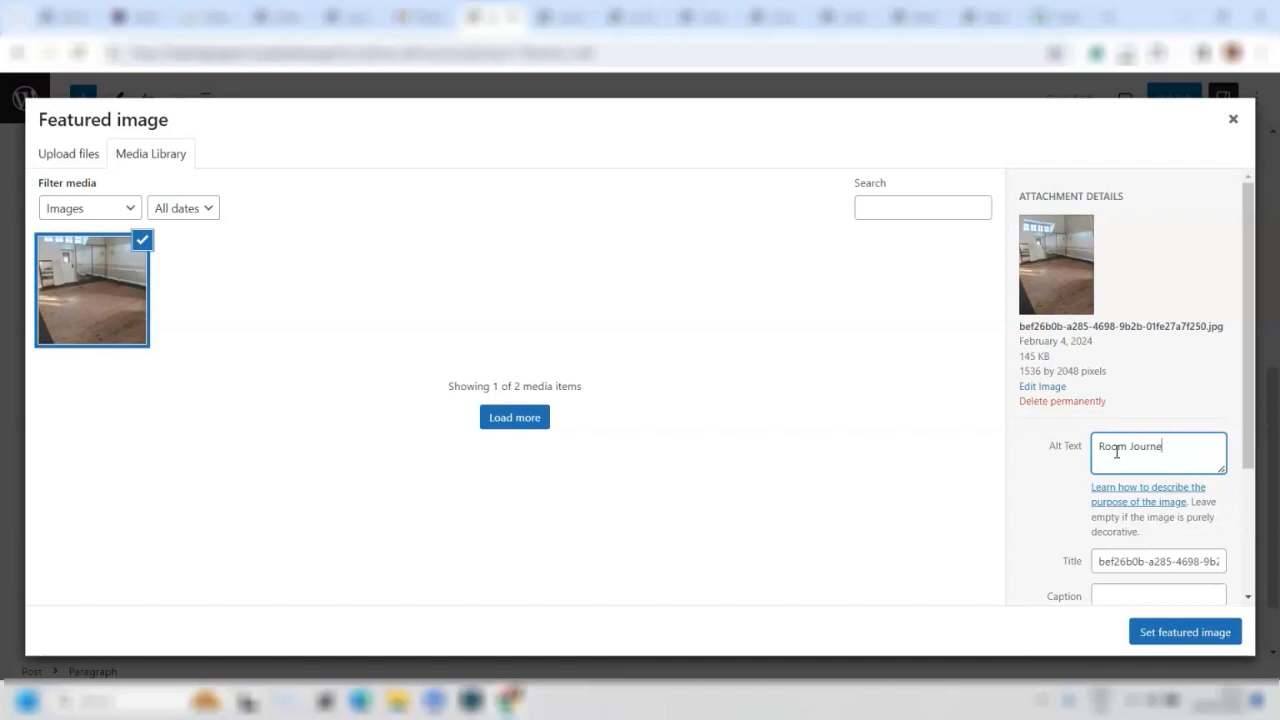
{"action": "type", "text": "y"}
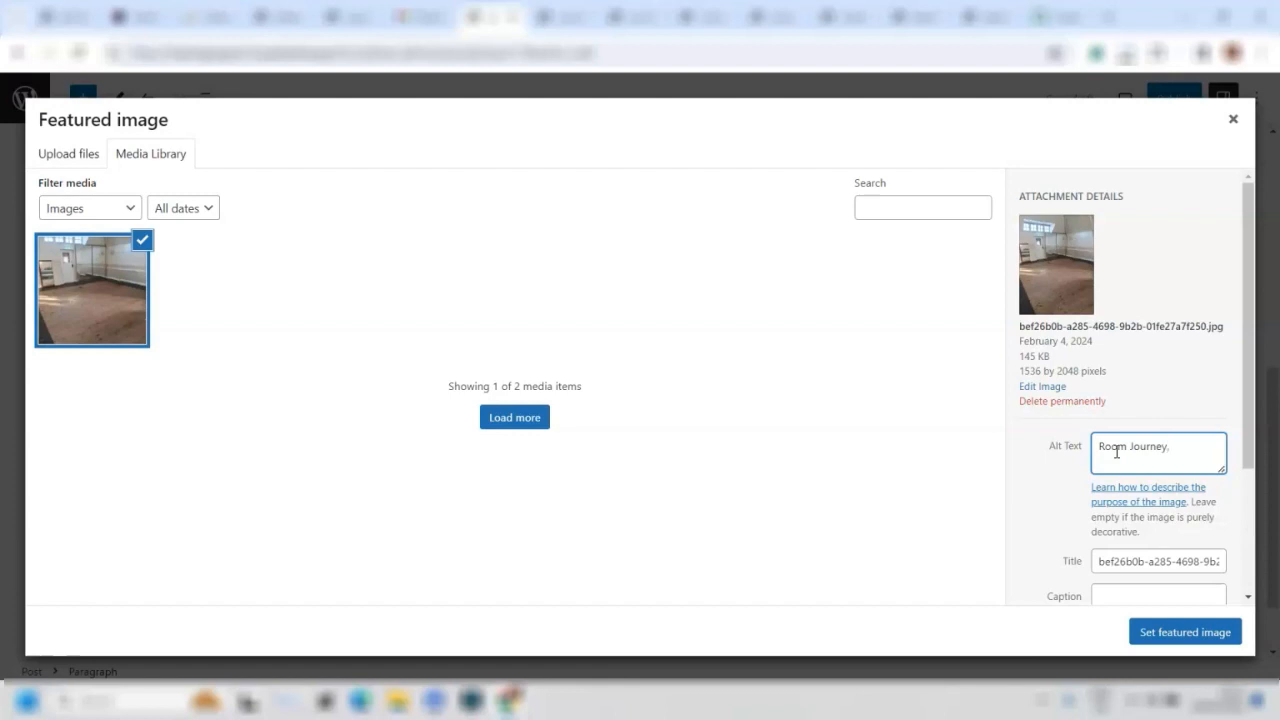
{"action": "type", "text": ", wordpress"}
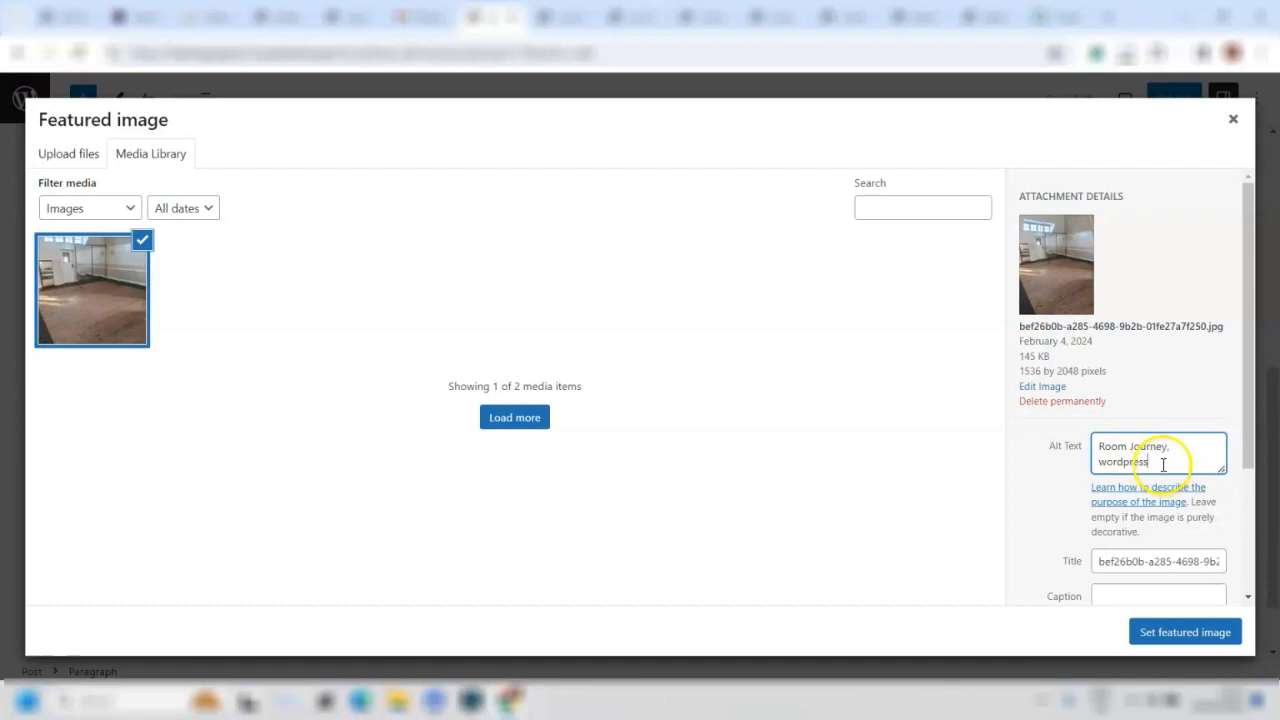
Replace the photo's title with a copy of its alt text and set the photo as the post's featured image.
{"action": "left_click", "coordinate": [1141, 458]}
{"action": "left_click_drag", "start_coordinate": [1141, 458], "coordinate": [1095, 447]}
{"action": "key", "text": "ctrl+c"}
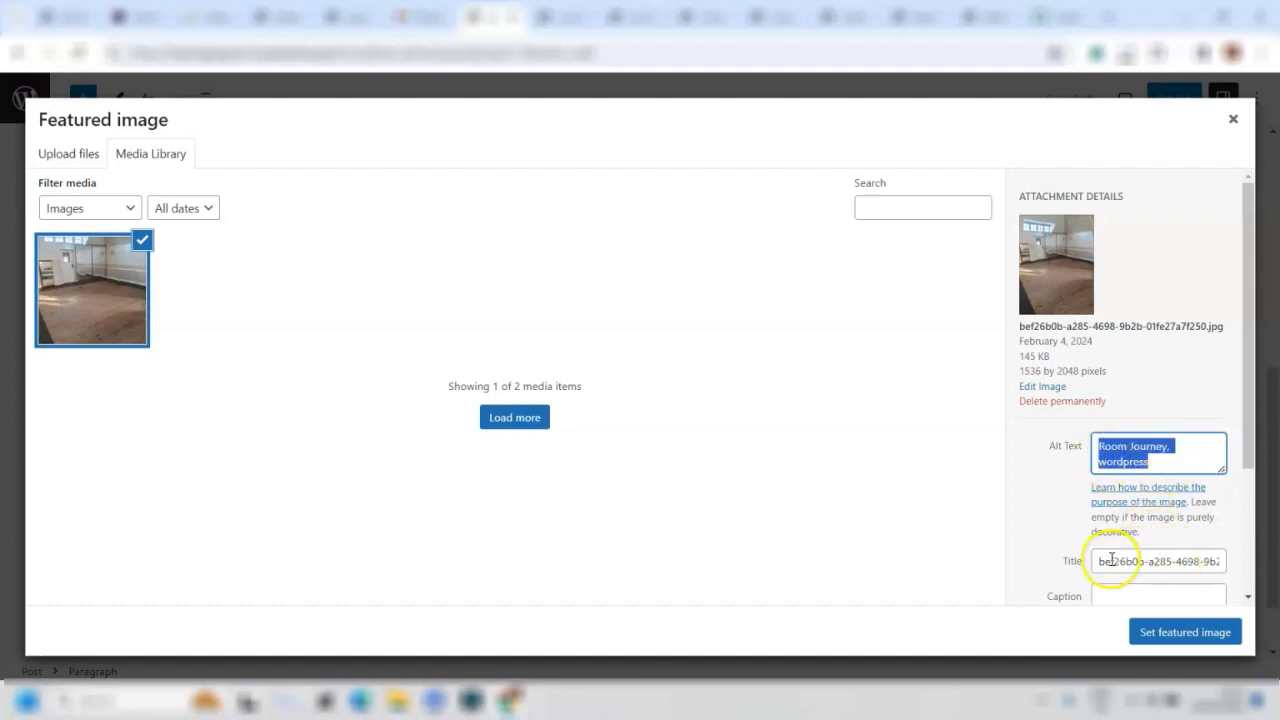
{"action": "left_click_drag", "start_coordinate": [1102, 565], "coordinate": [1276, 567]}
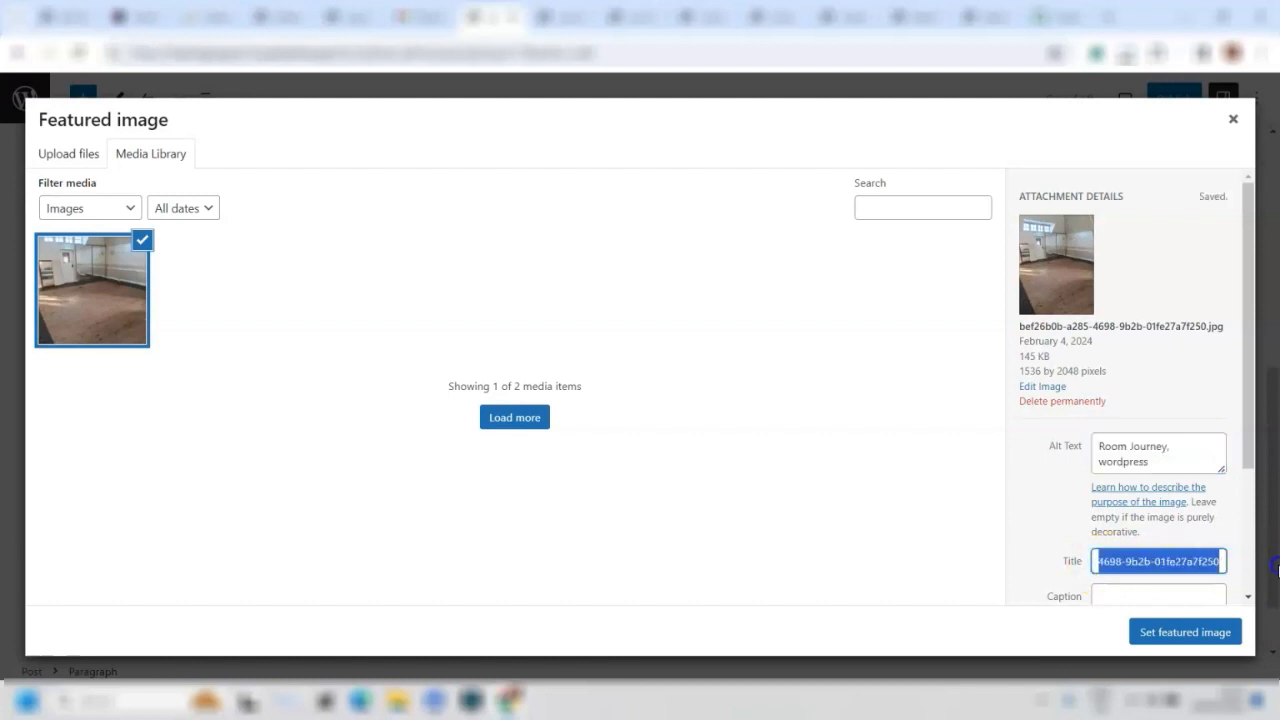
{"action": "key", "text": "ctrl+v"}
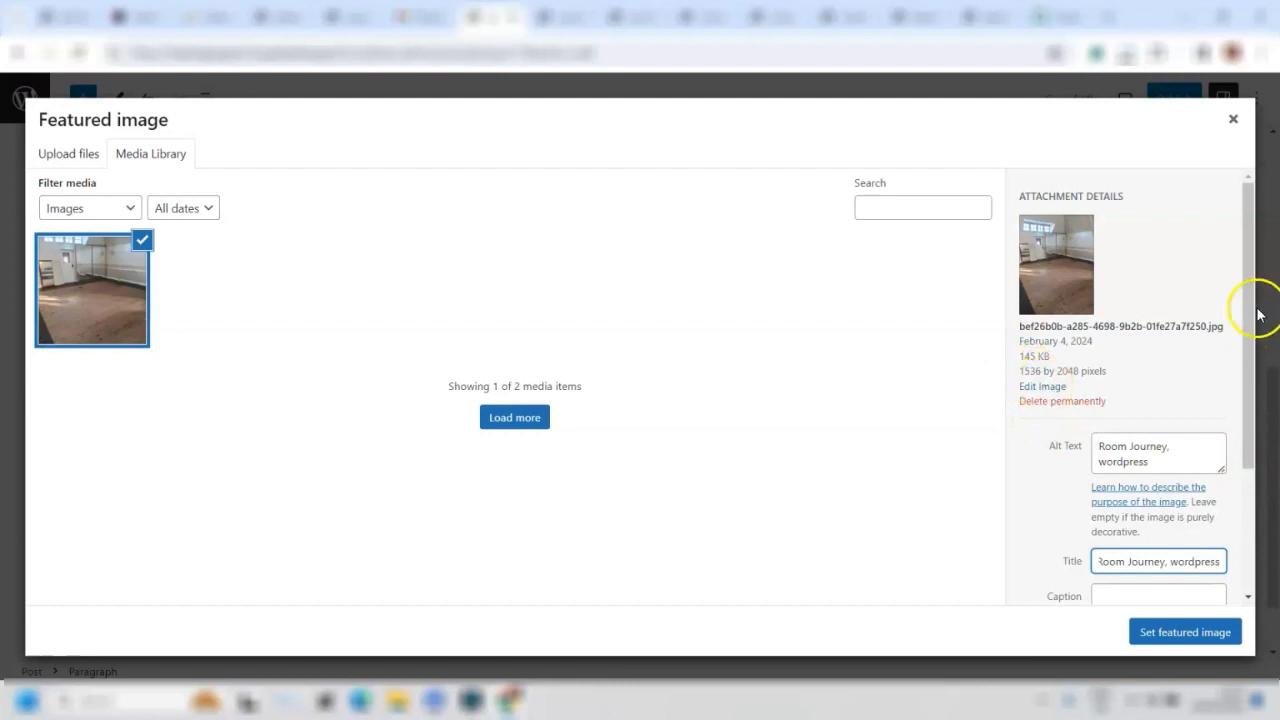
{"action": "left_click_drag", "start_coordinate": [1243, 294], "coordinate": [1251, 429]}
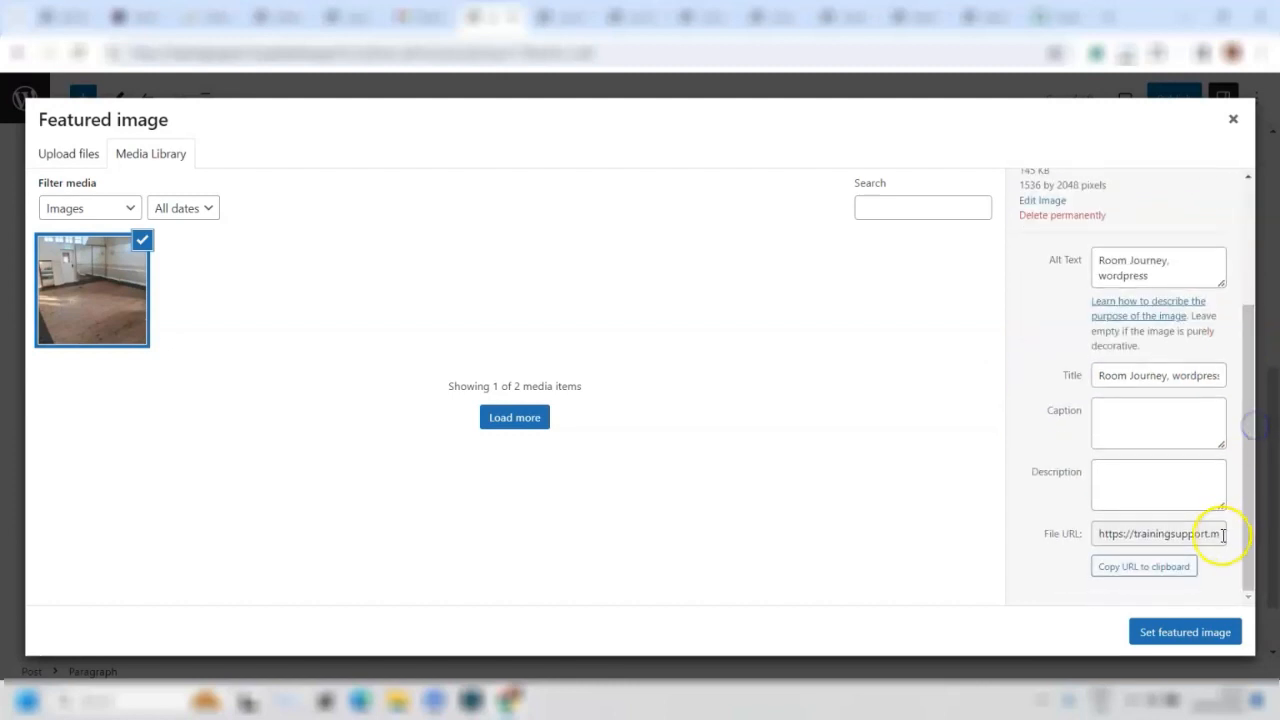
{"action": "left_click", "coordinate": [1184, 631]}
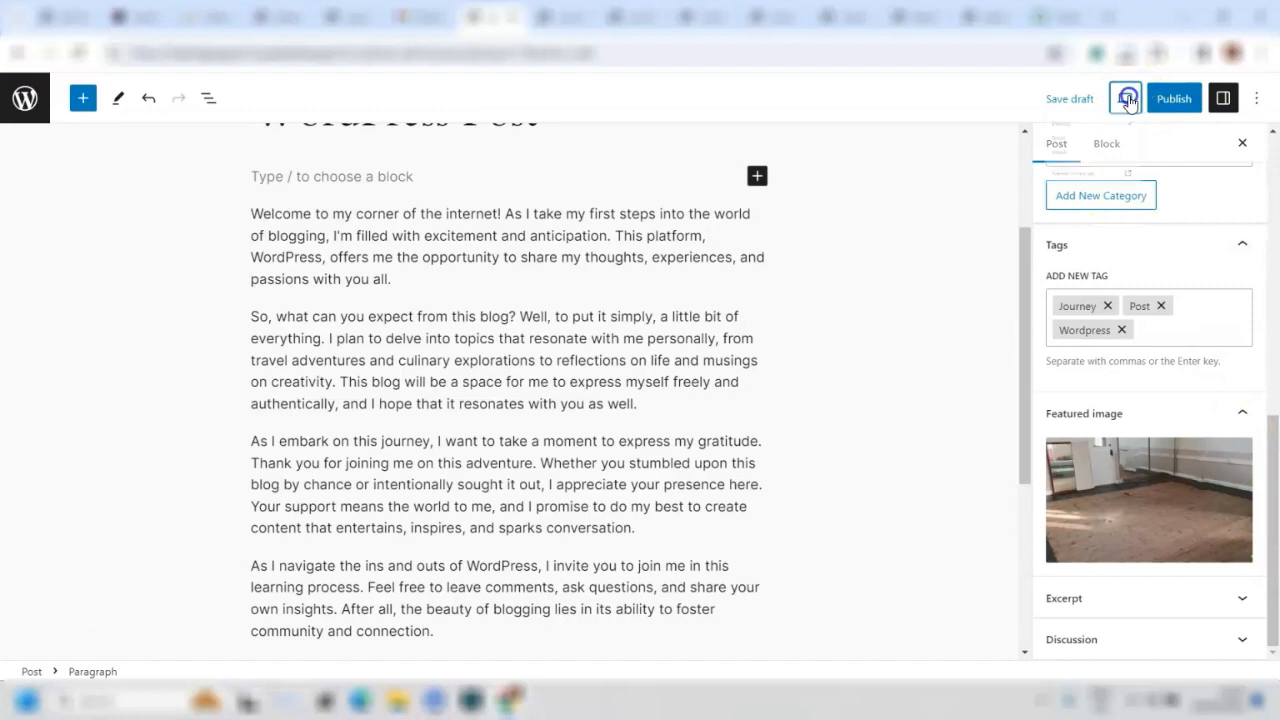
Preview the post in the Mobile layout and look through its title and body text.
{"action": "left_click", "coordinate": [1126, 99]}
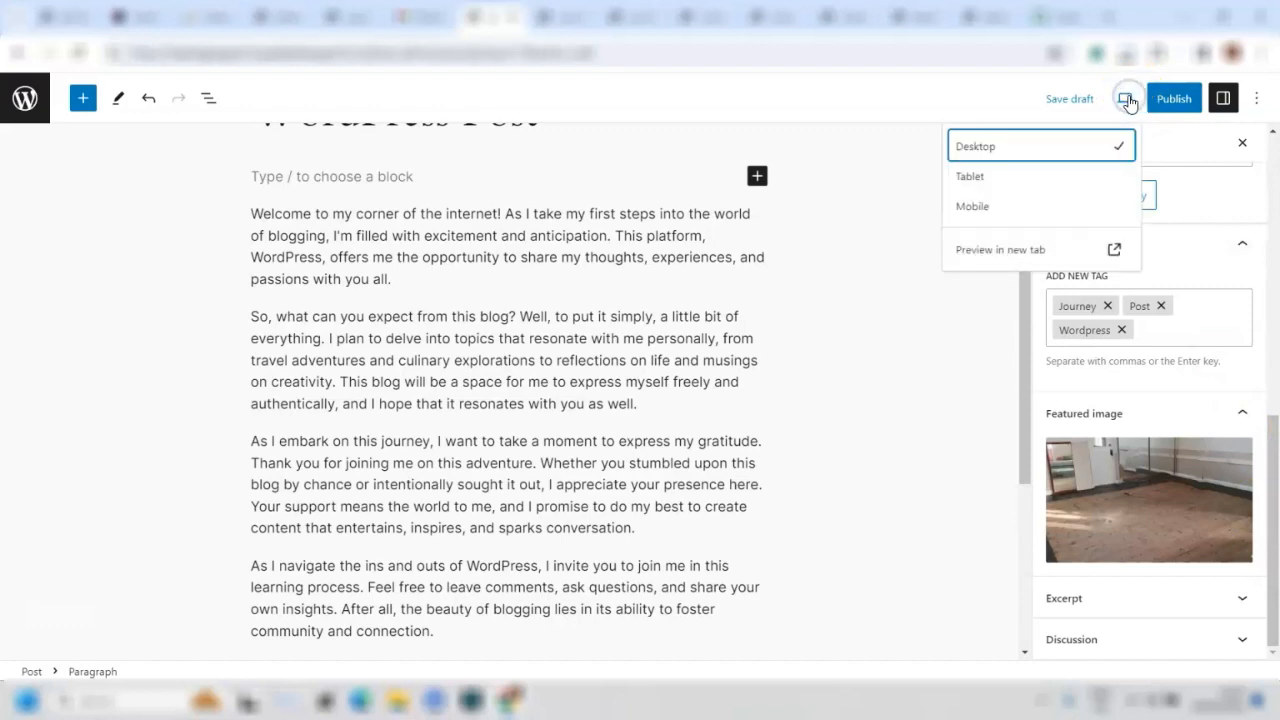
{"action": "left_click", "coordinate": [1063, 207]}
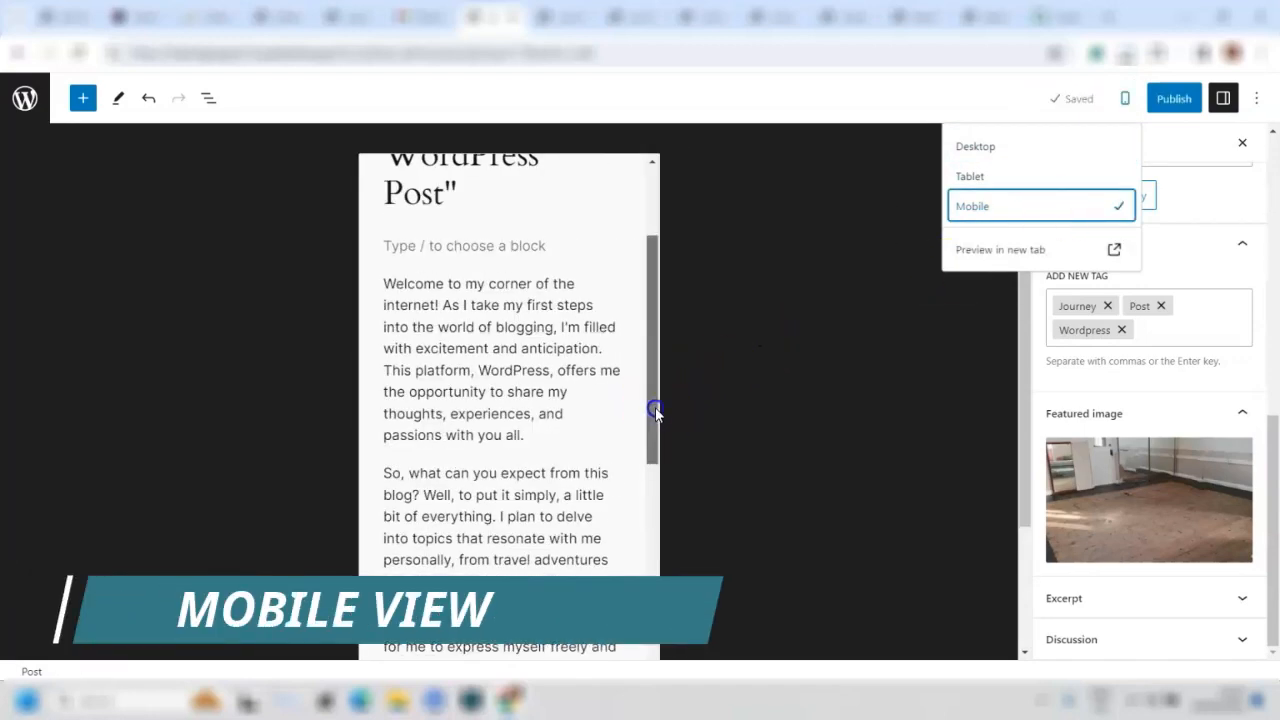
{"action": "left_click_drag", "start_coordinate": [651, 406], "coordinate": [653, 438]}
{"action": "left_click_drag", "start_coordinate": [648, 578], "coordinate": [651, 347]}
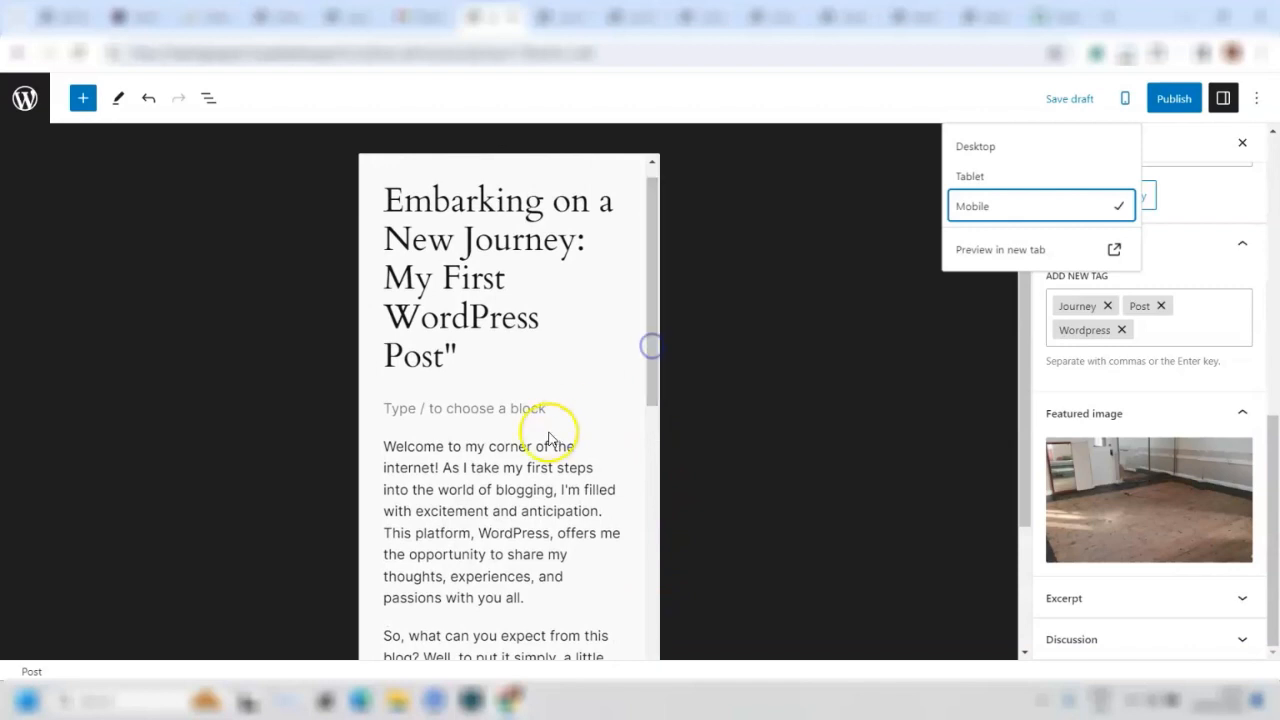
{"action": "left_click", "coordinate": [522, 415]}
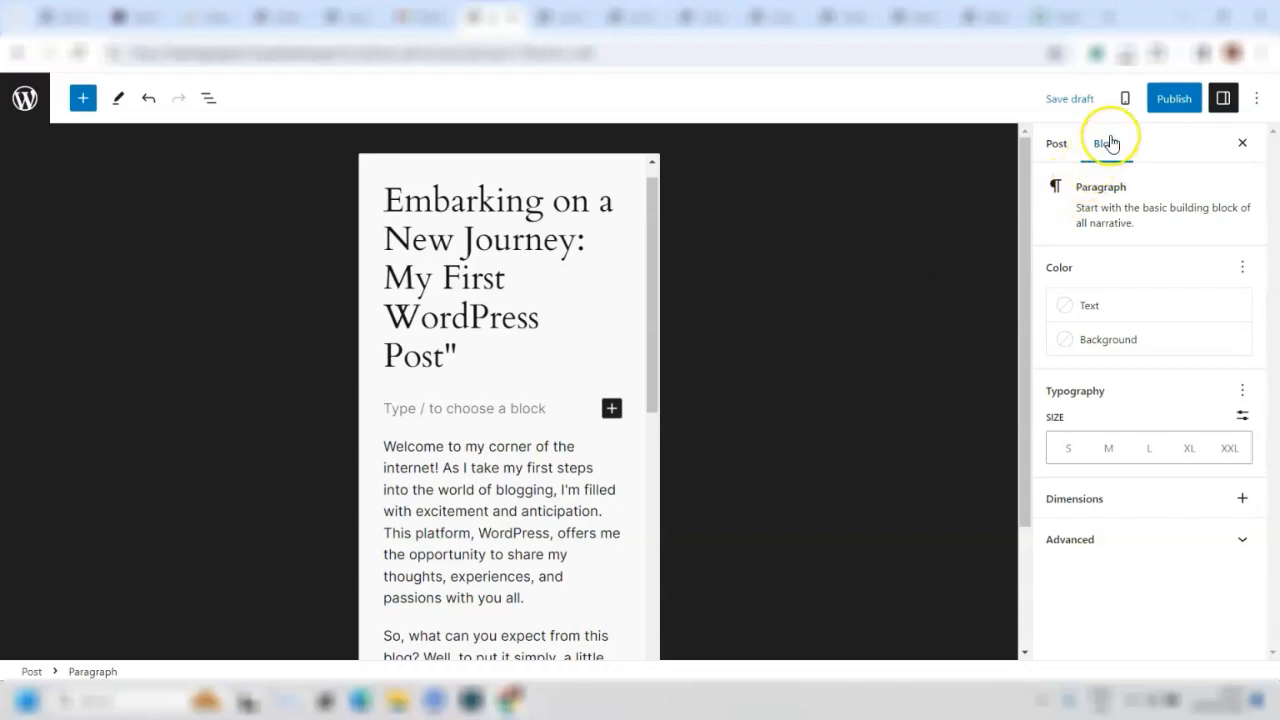
Preview the post in the Tablet layout, and return the editor to the Desktop layout.
{"action": "left_click", "coordinate": [1127, 110]}
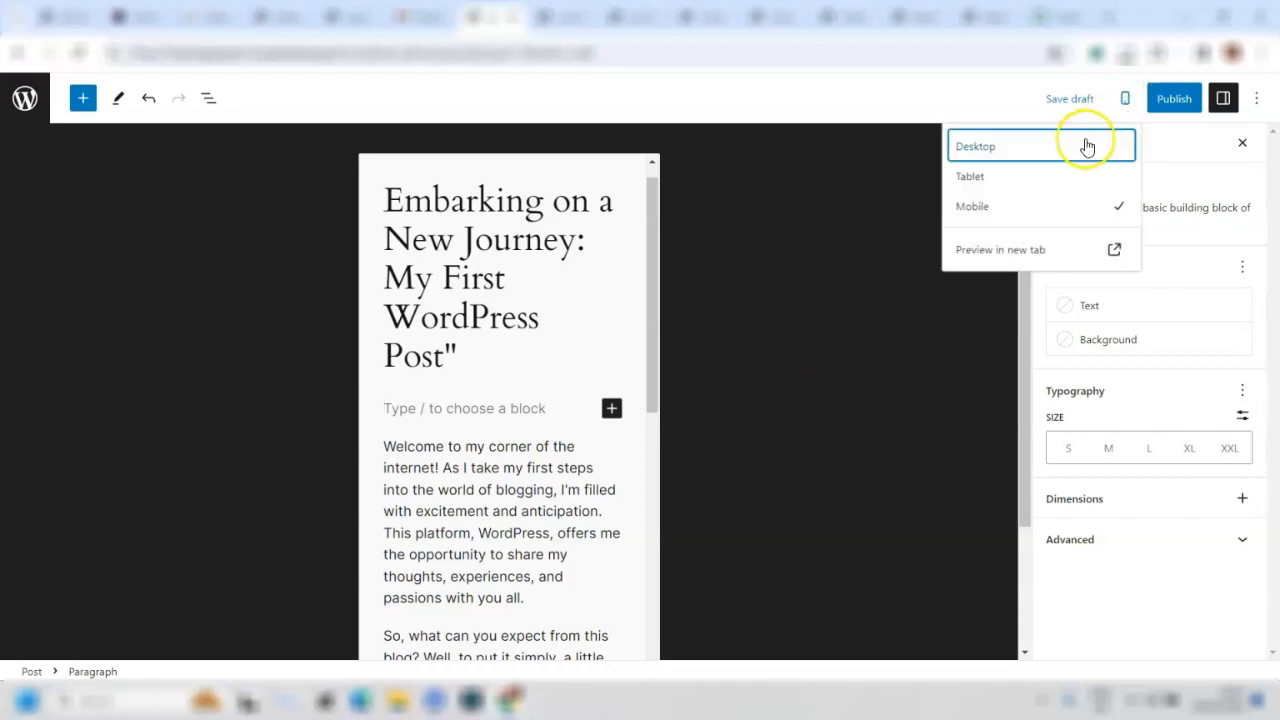
{"action": "left_click", "coordinate": [1067, 180]}
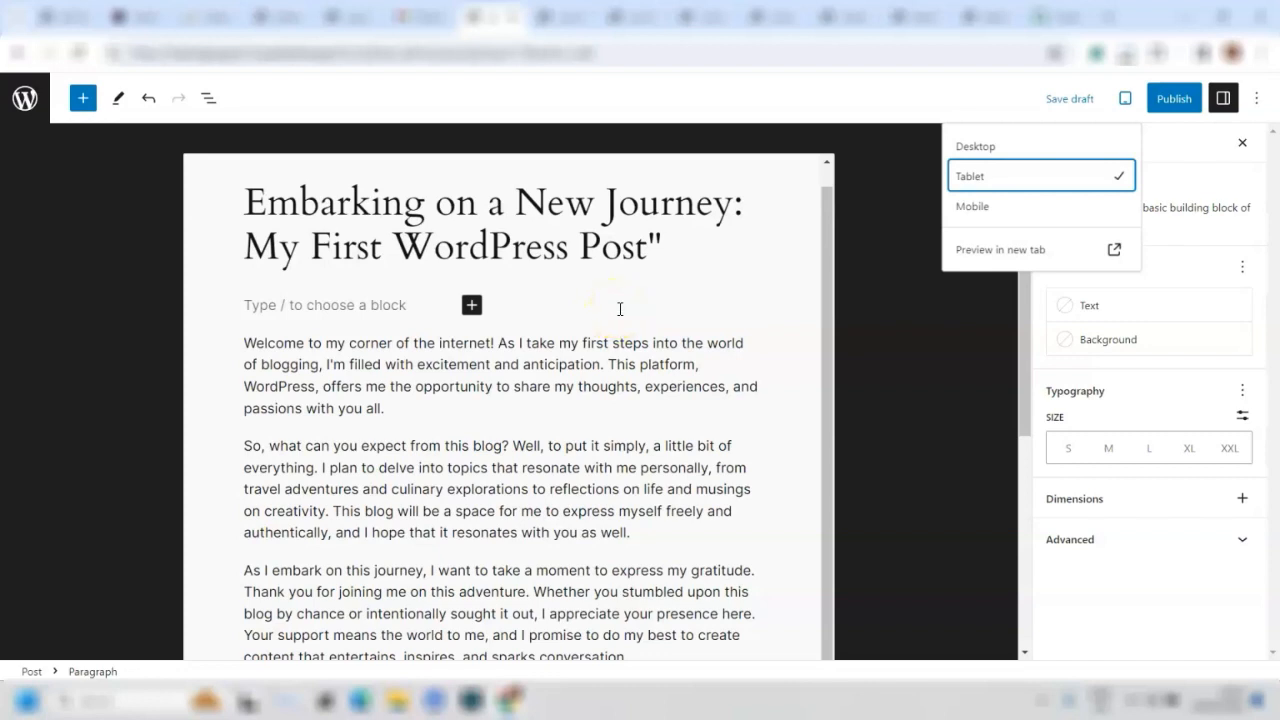
{"action": "left_click", "coordinate": [1125, 99]}
{"action": "left_click", "coordinate": [1125, 99]}
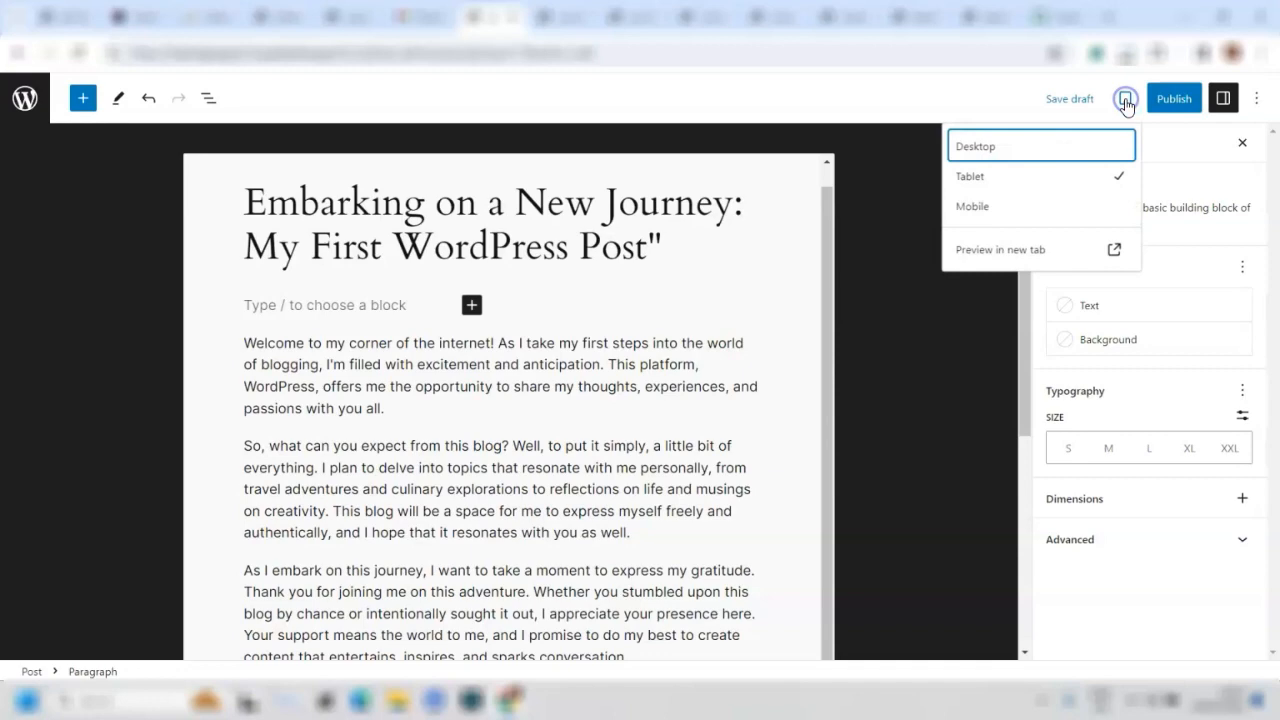
{"action": "left_click", "coordinate": [1024, 152]}
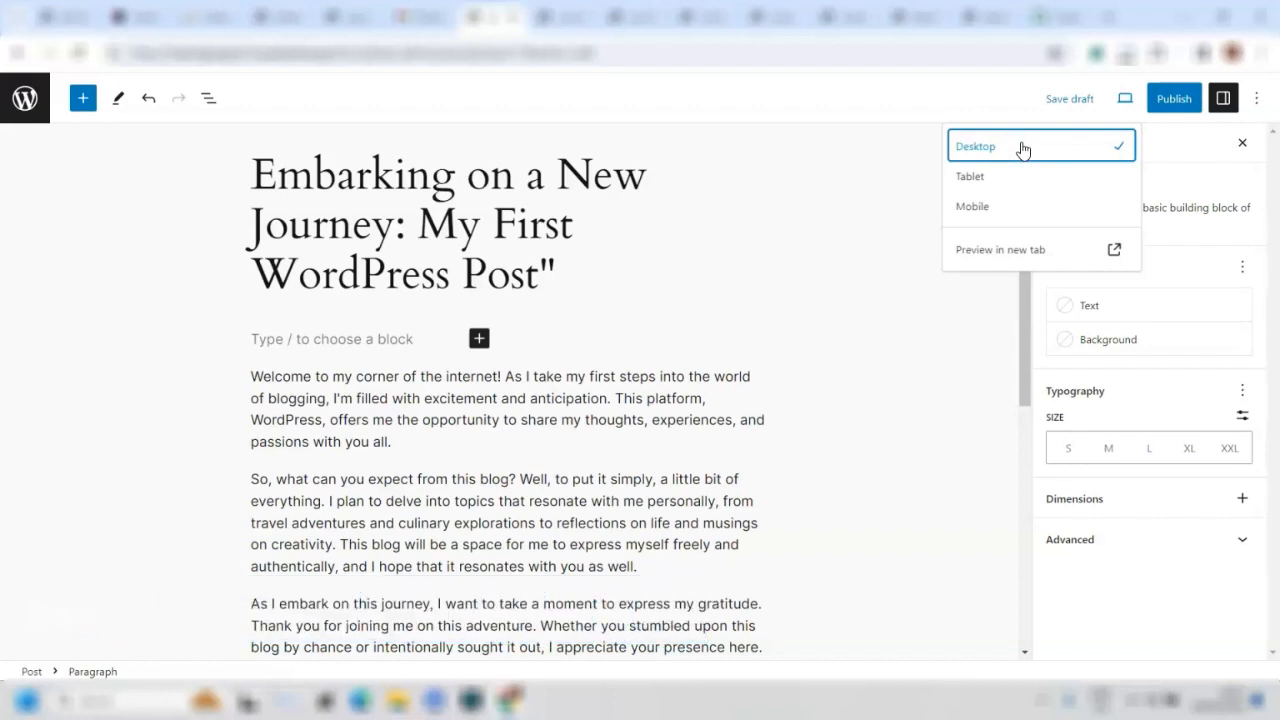
{"action": "left_click", "coordinate": [1022, 149]}
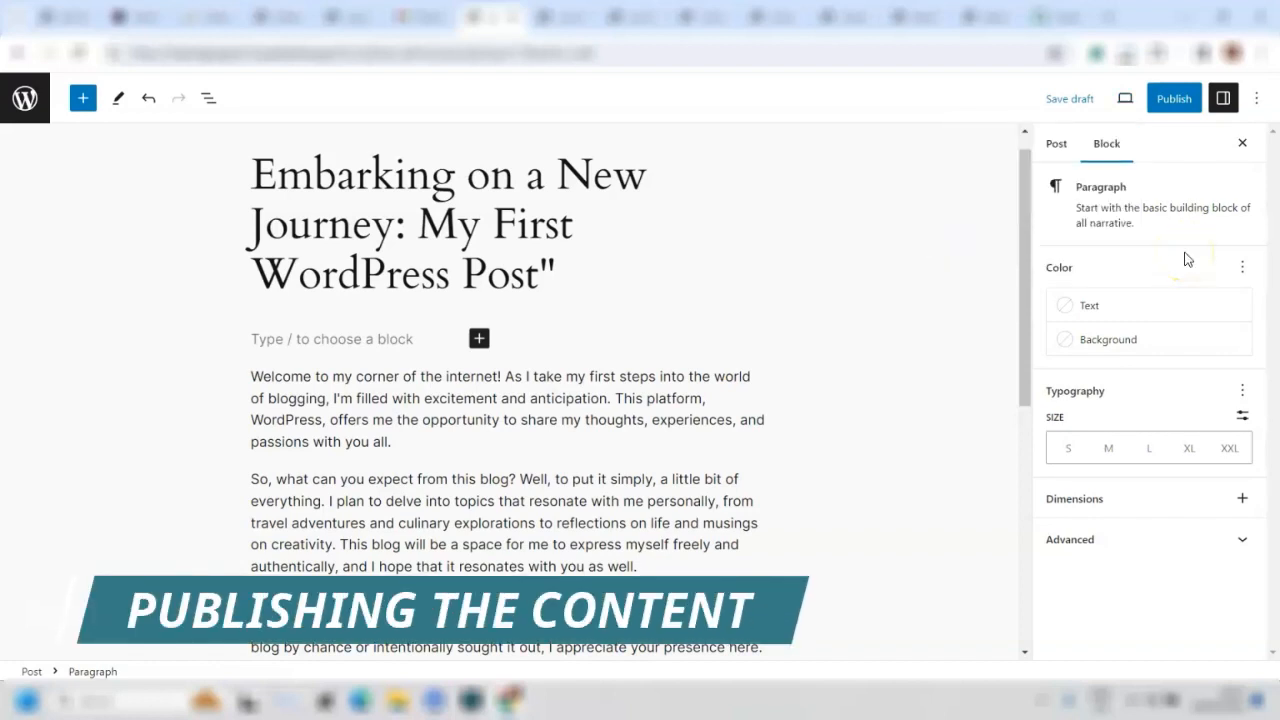
Publish the post immediately with public visibility and open the live post on the site.
{"action": "left_click", "coordinate": [1175, 99]}
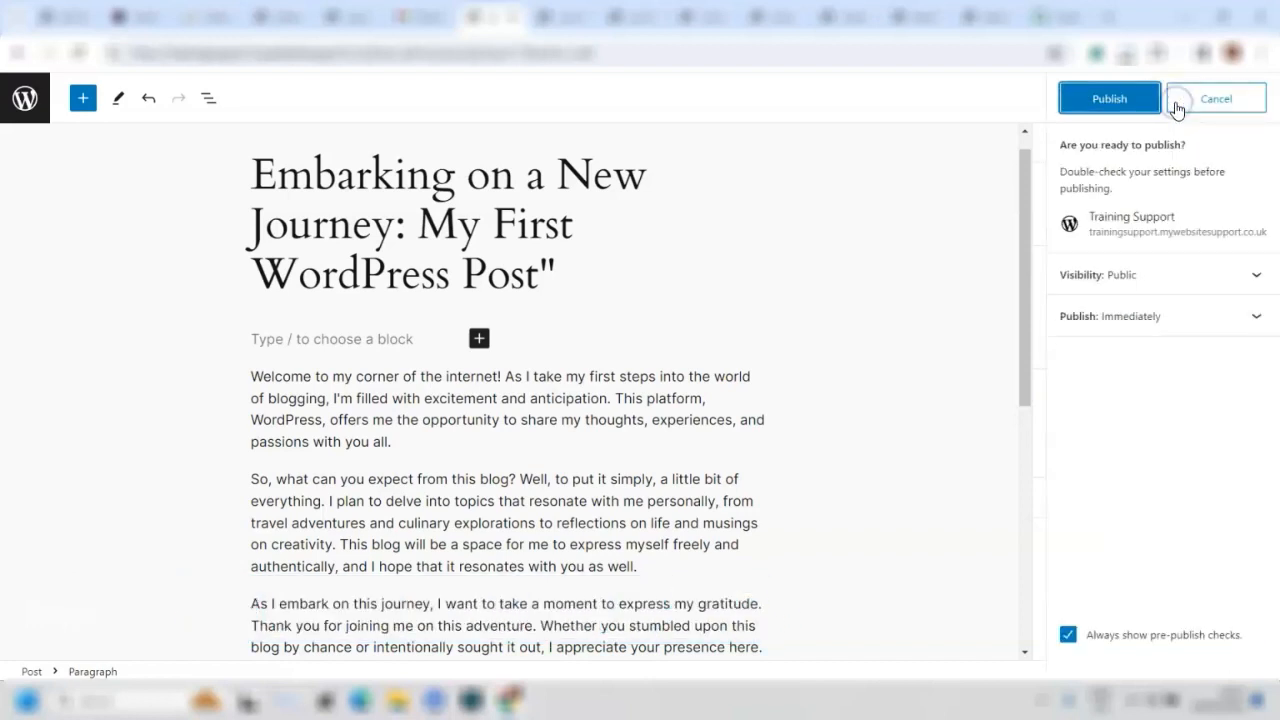
{"action": "left_click", "coordinate": [1140, 100]}
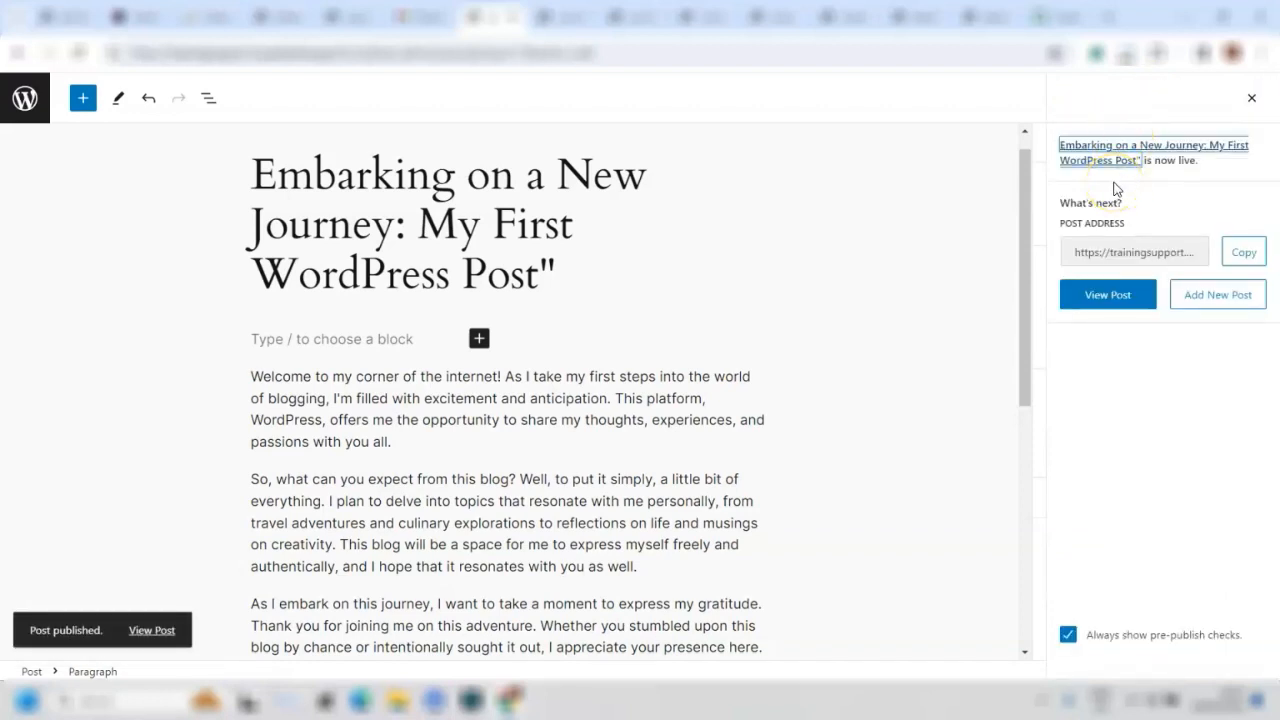
{"action": "left_click", "coordinate": [1107, 295]}
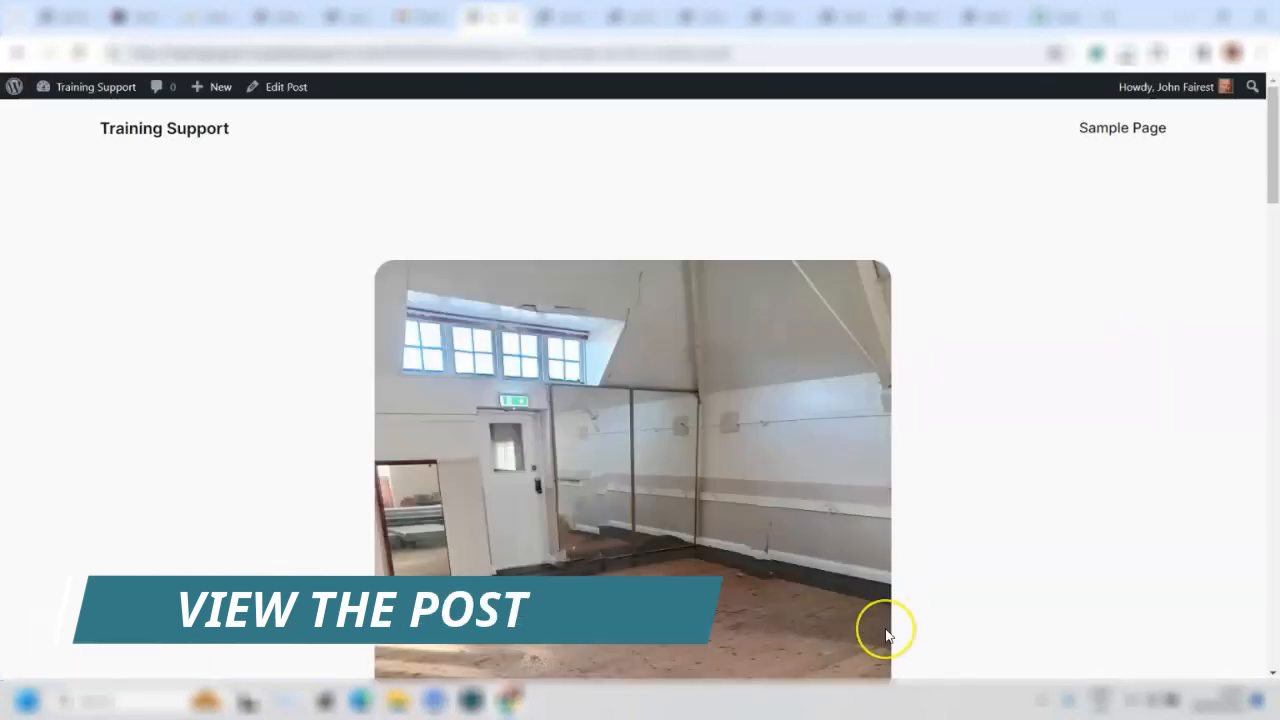
Review the published post from its featured image through the body text to the tags.
{"action": "scroll", "coordinate": [886, 630], "scroll_direction": "down", "scroll_amount": 9}
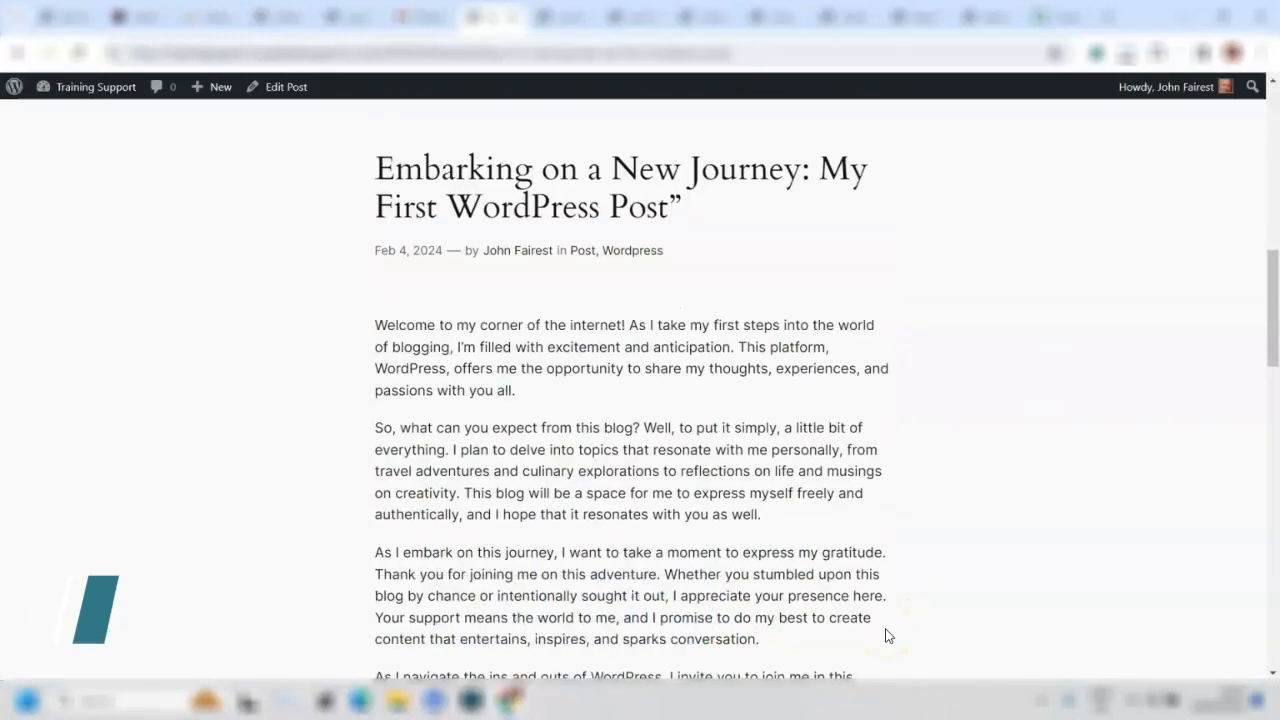
{"action": "scroll", "coordinate": [823, 588], "scroll_direction": "down", "scroll_amount": 4}
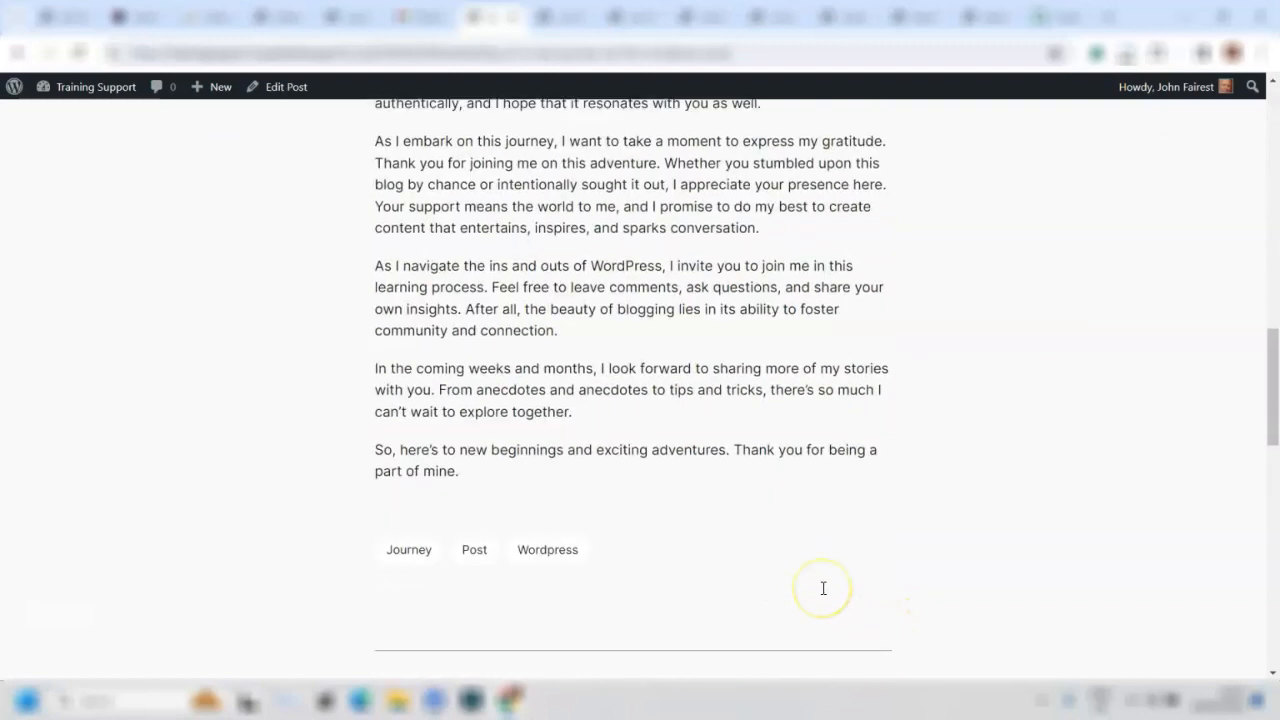
{"action": "scroll", "coordinate": [822, 590], "scroll_direction": "up", "scroll_amount": 15}
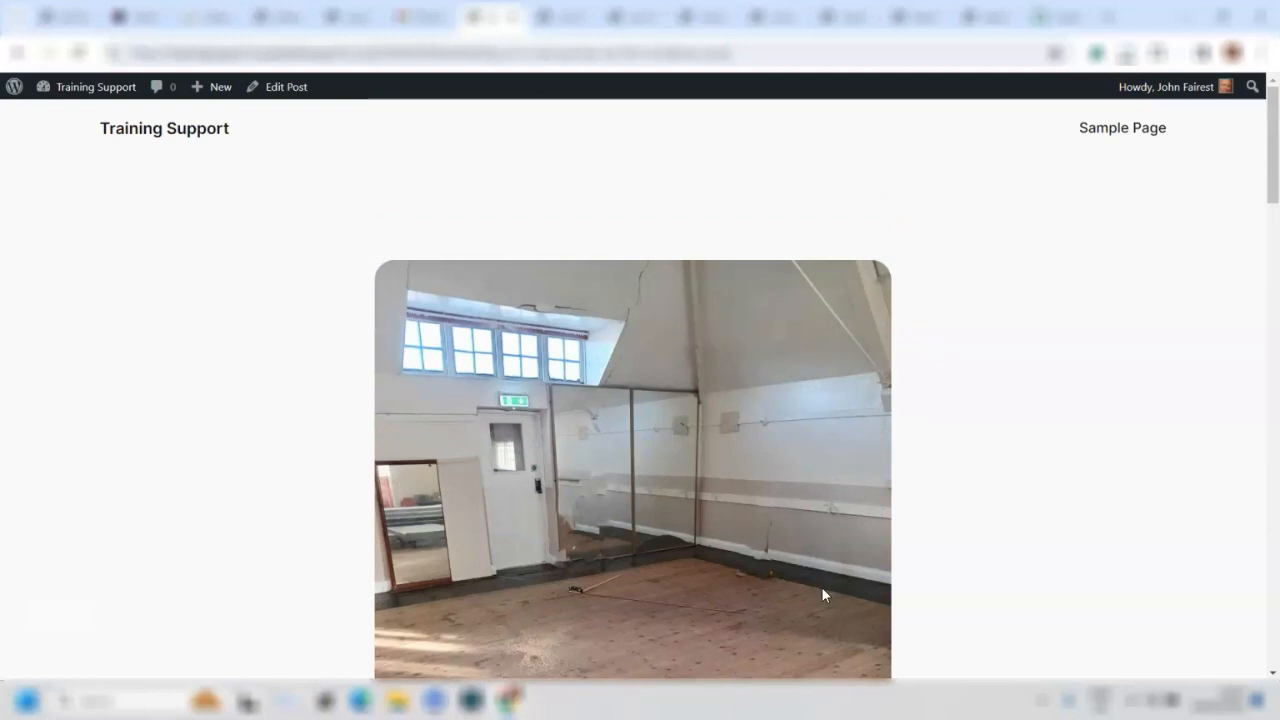
{"action": "left_click", "coordinate": [566, 630]}
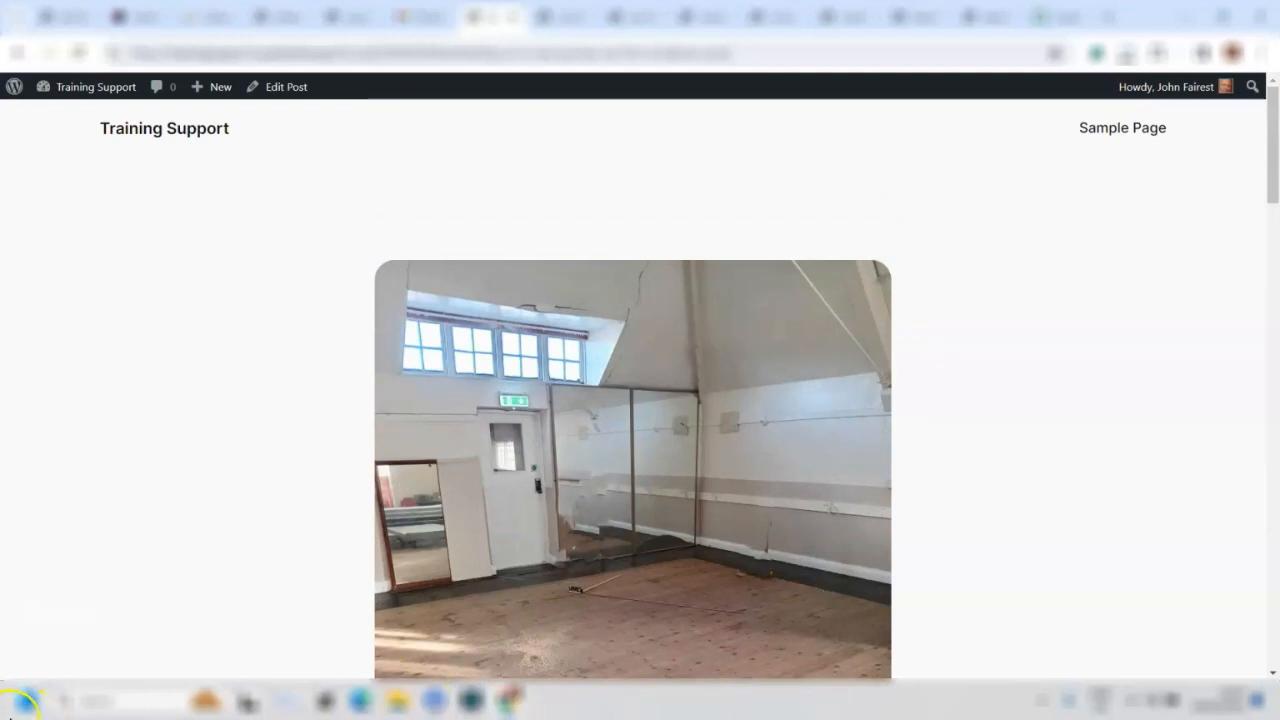